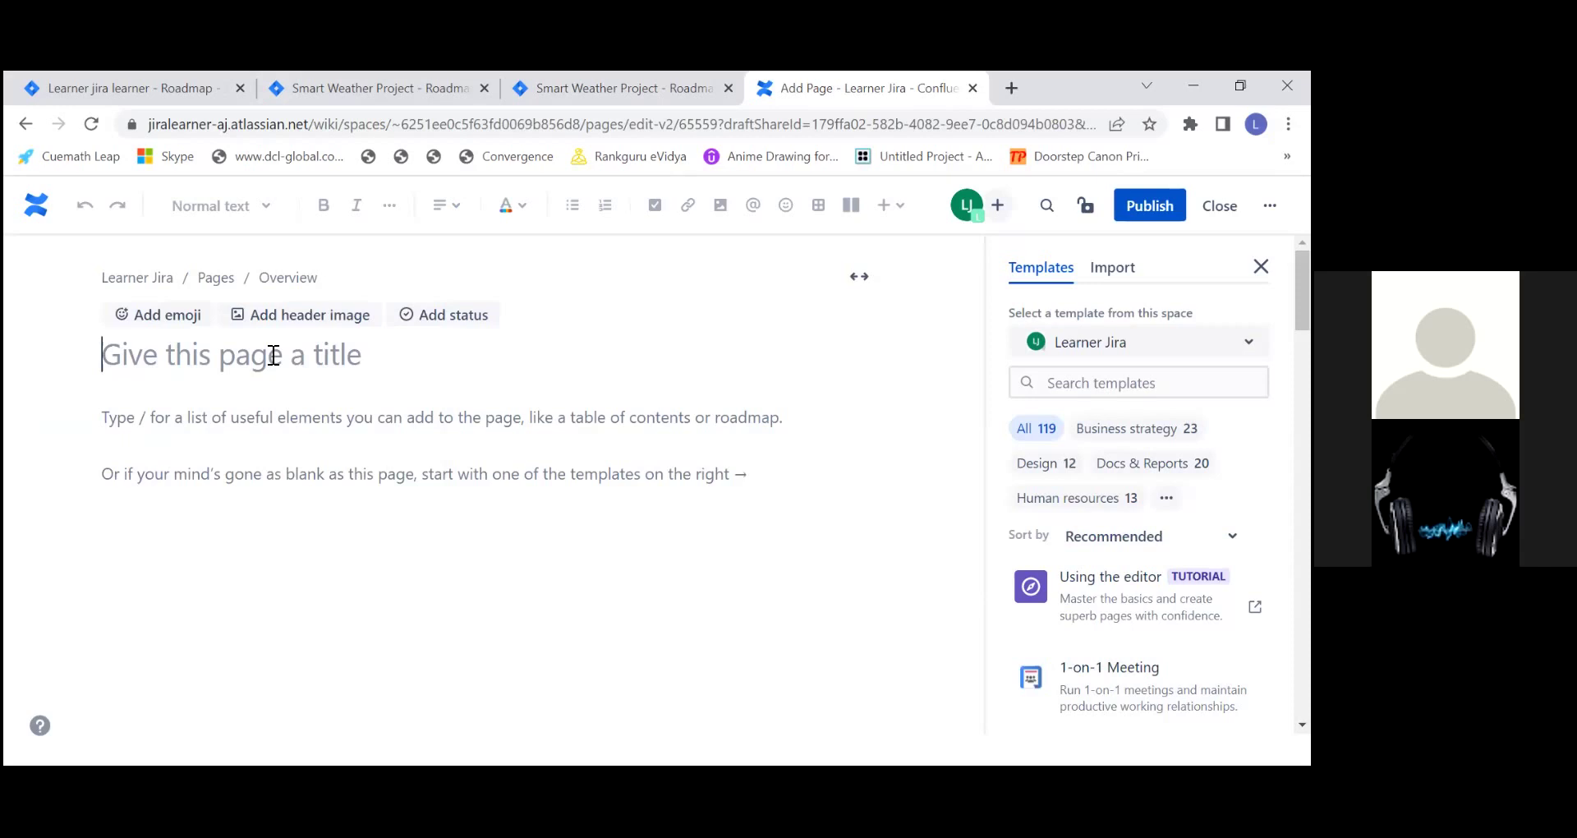
- Type the page title 'impediment tracker', correct the misspelled ending, and move into the body
type("impe")
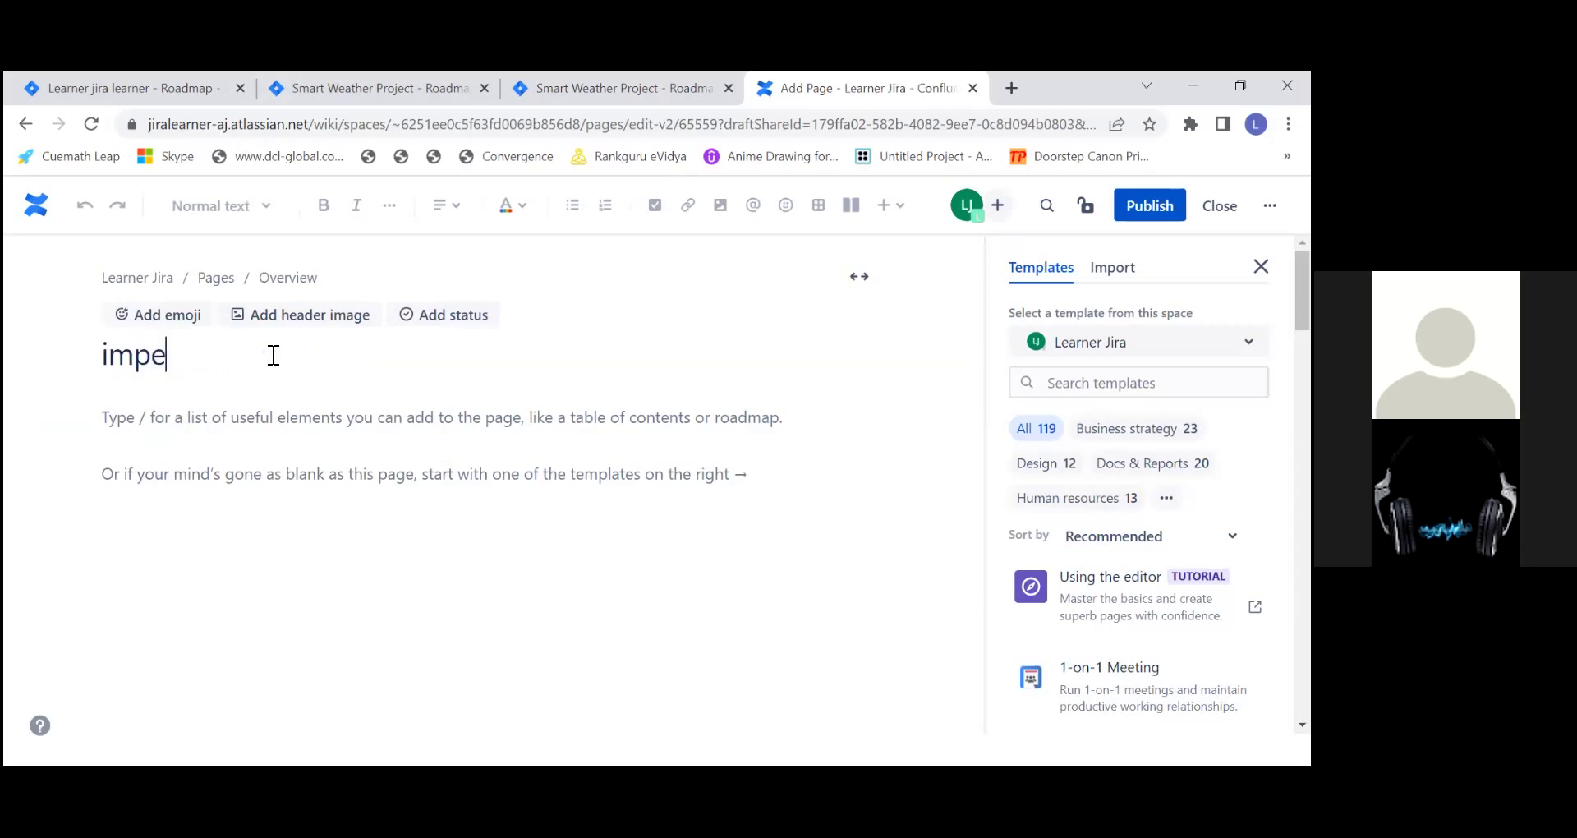
type("dim")
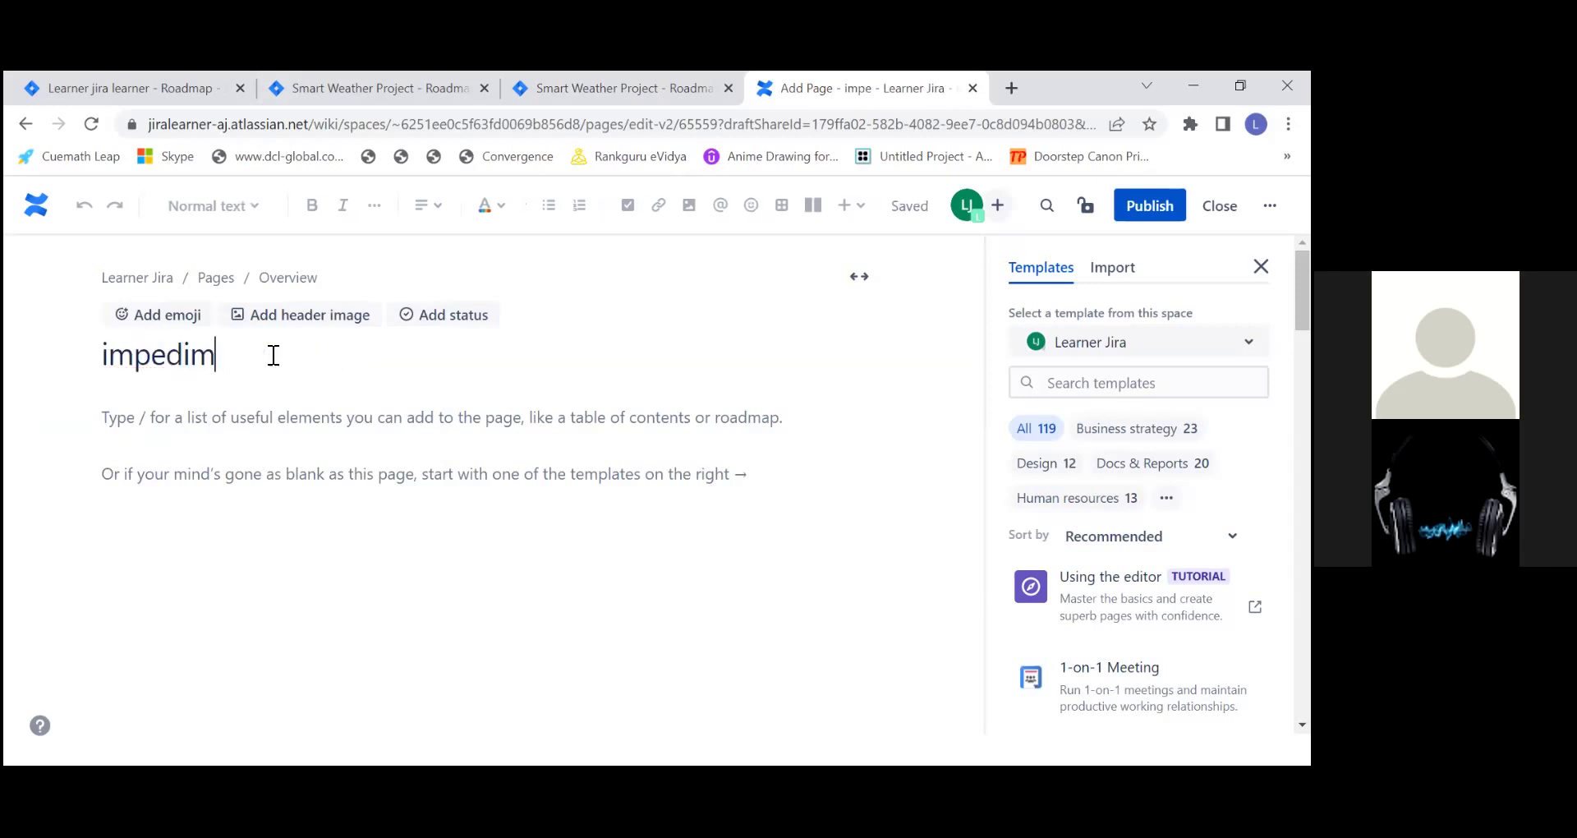
type("ent jira")
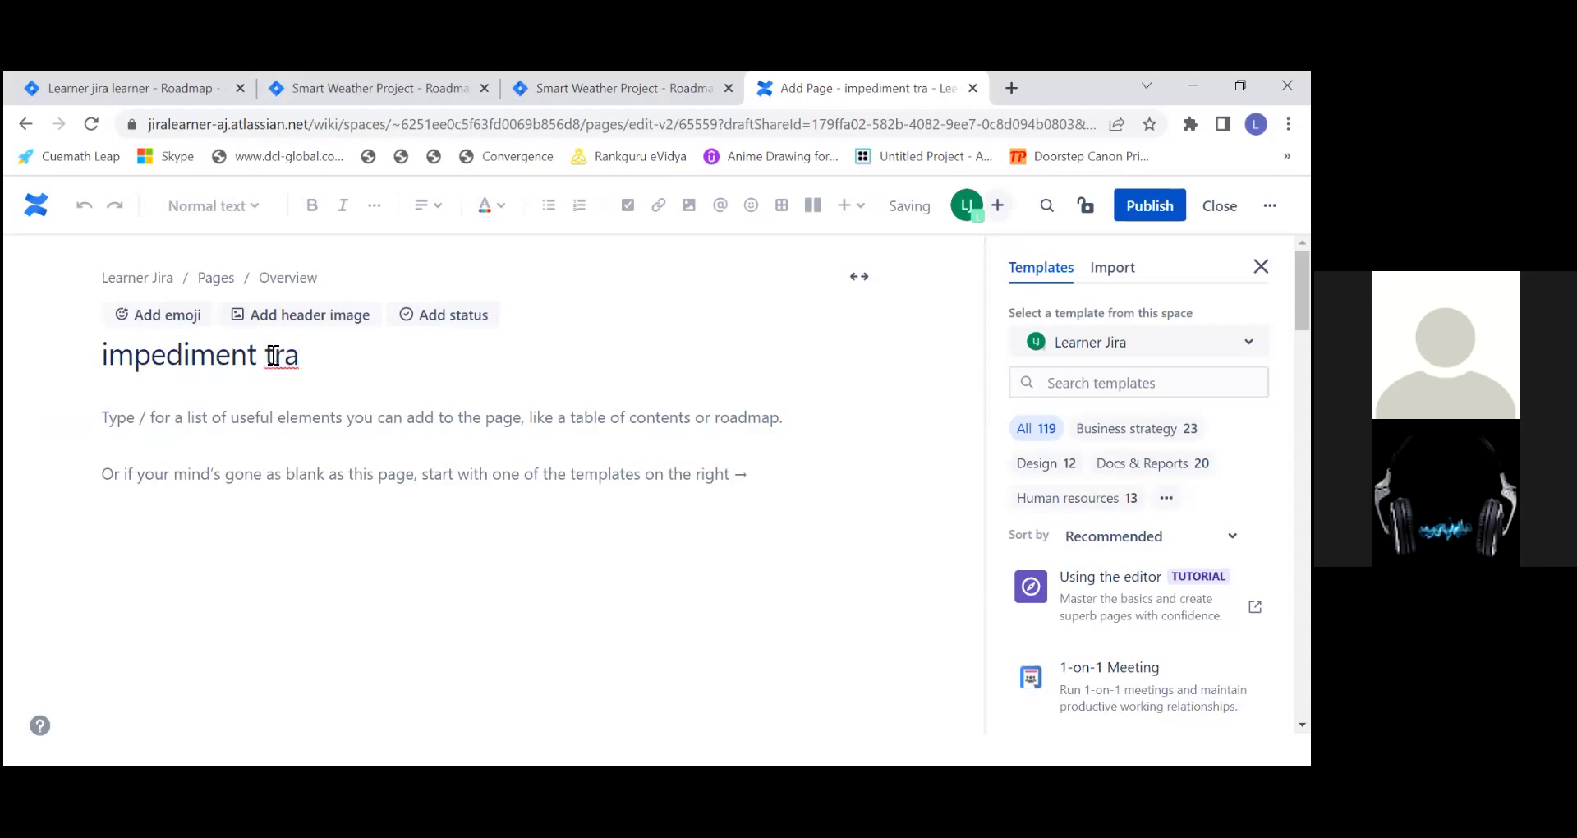
type("cor")
key("BackSpace")
key("BackSpace")
key("BackSpace")
type("kor")
key("BackSpace")
key("BackSpace")
key("BackSpace")
key("BackSpace")
type("cker")
left_click(359, 556)
mouse_move(411, 349)
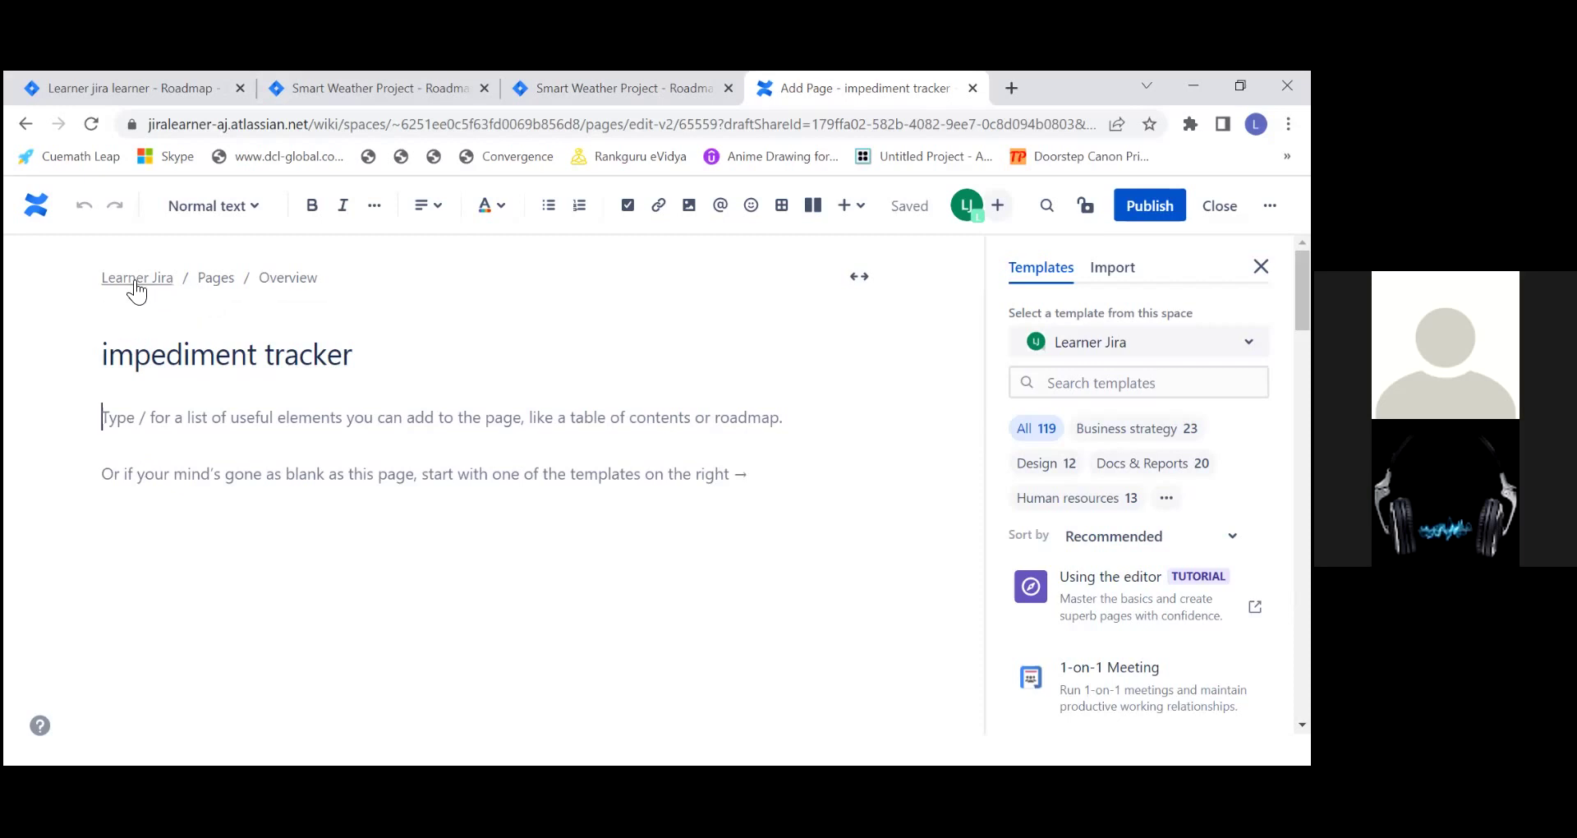
mouse_move(391, 320)
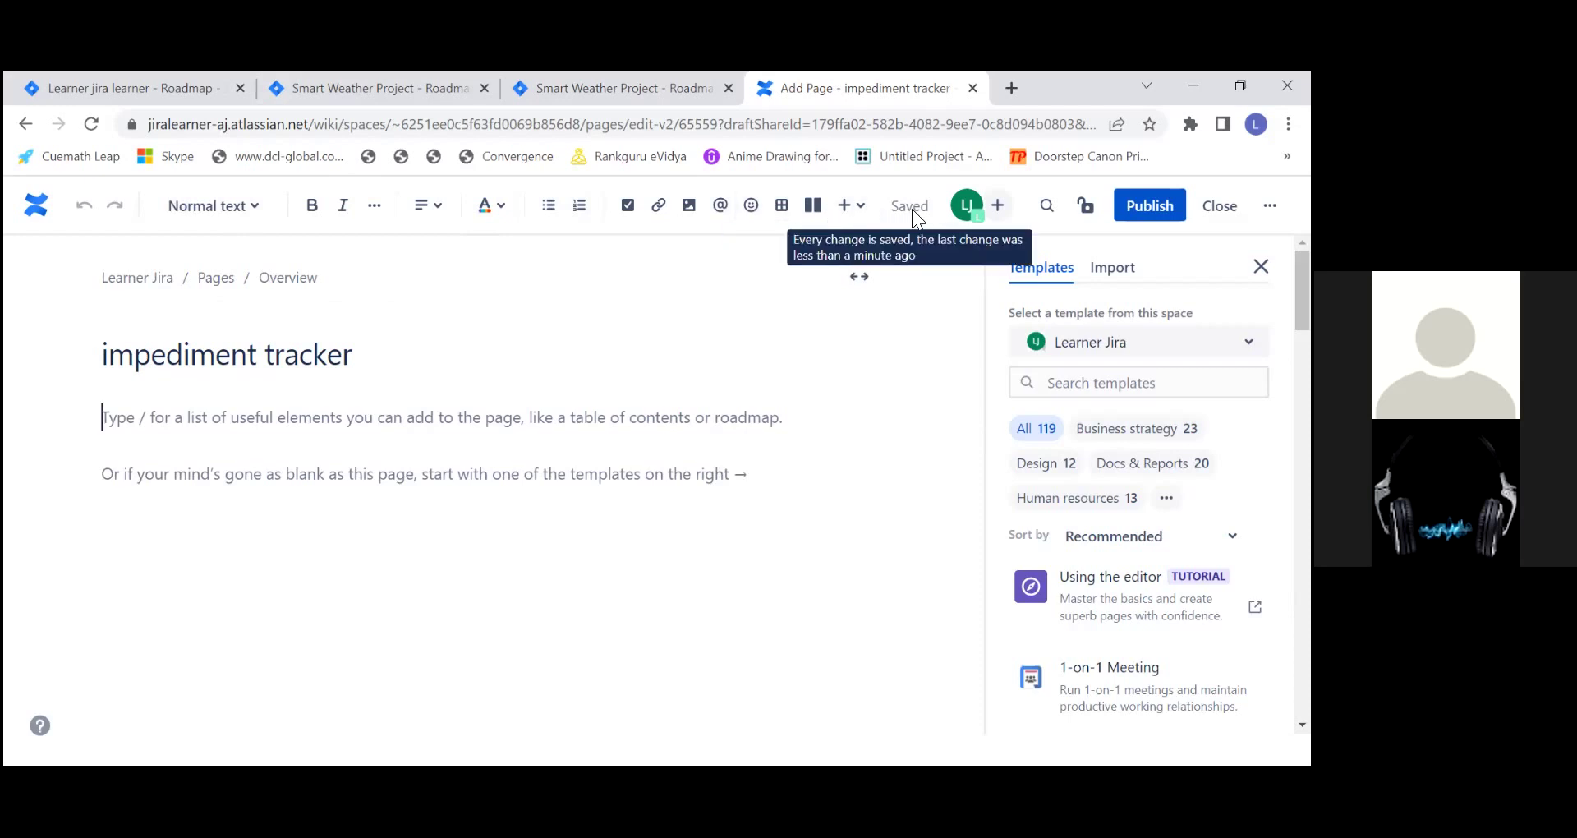
- Insert a table and fill its first three header cells with Imp1, pri and status
left_click(783, 205)
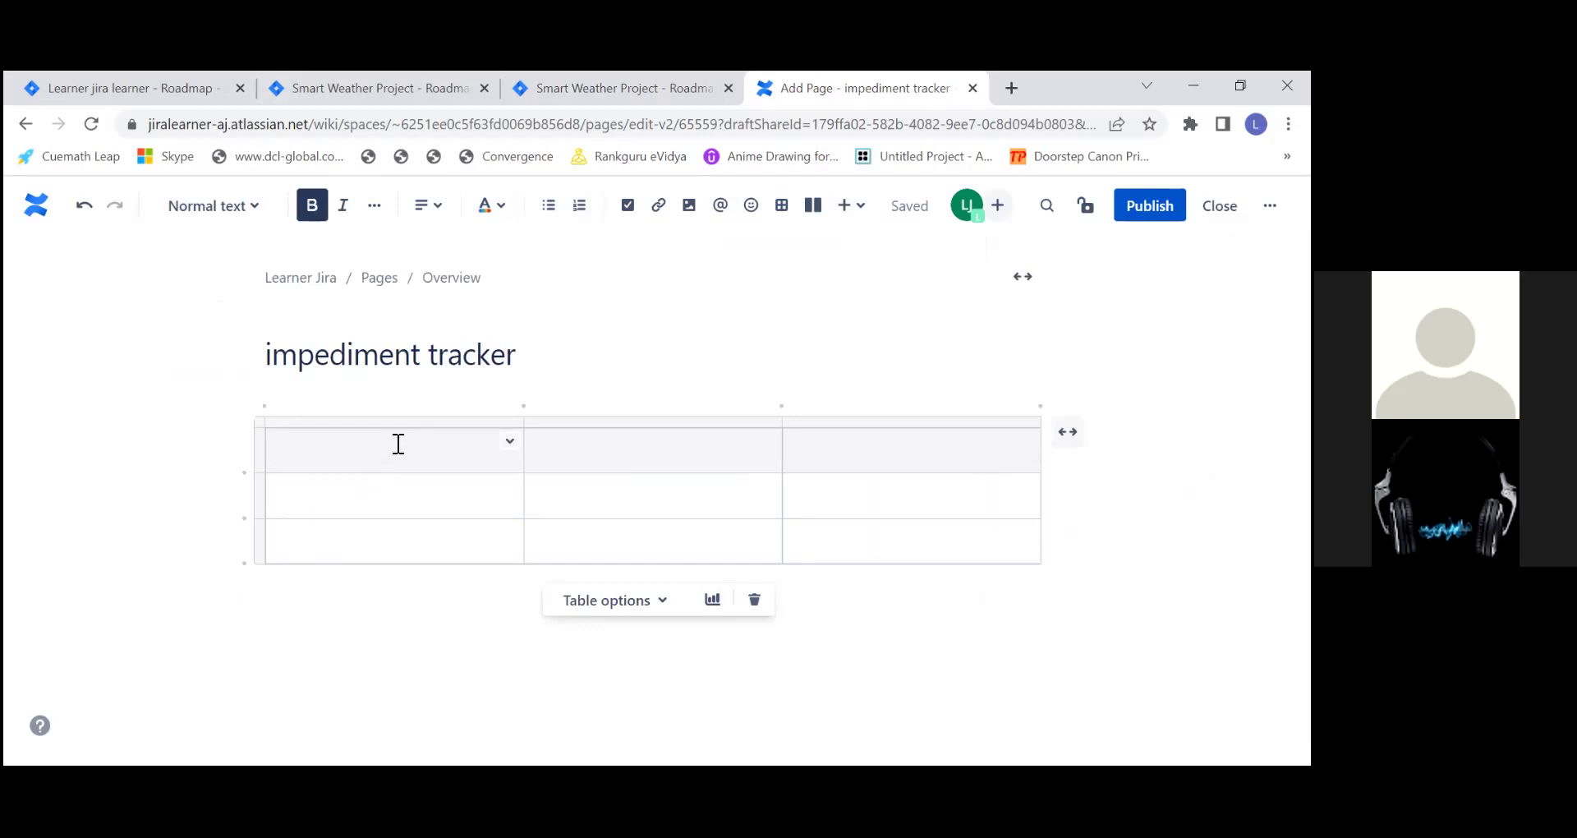
left_click(511, 443)
left_click(510, 443)
type("Imp1")
left_click(769, 441)
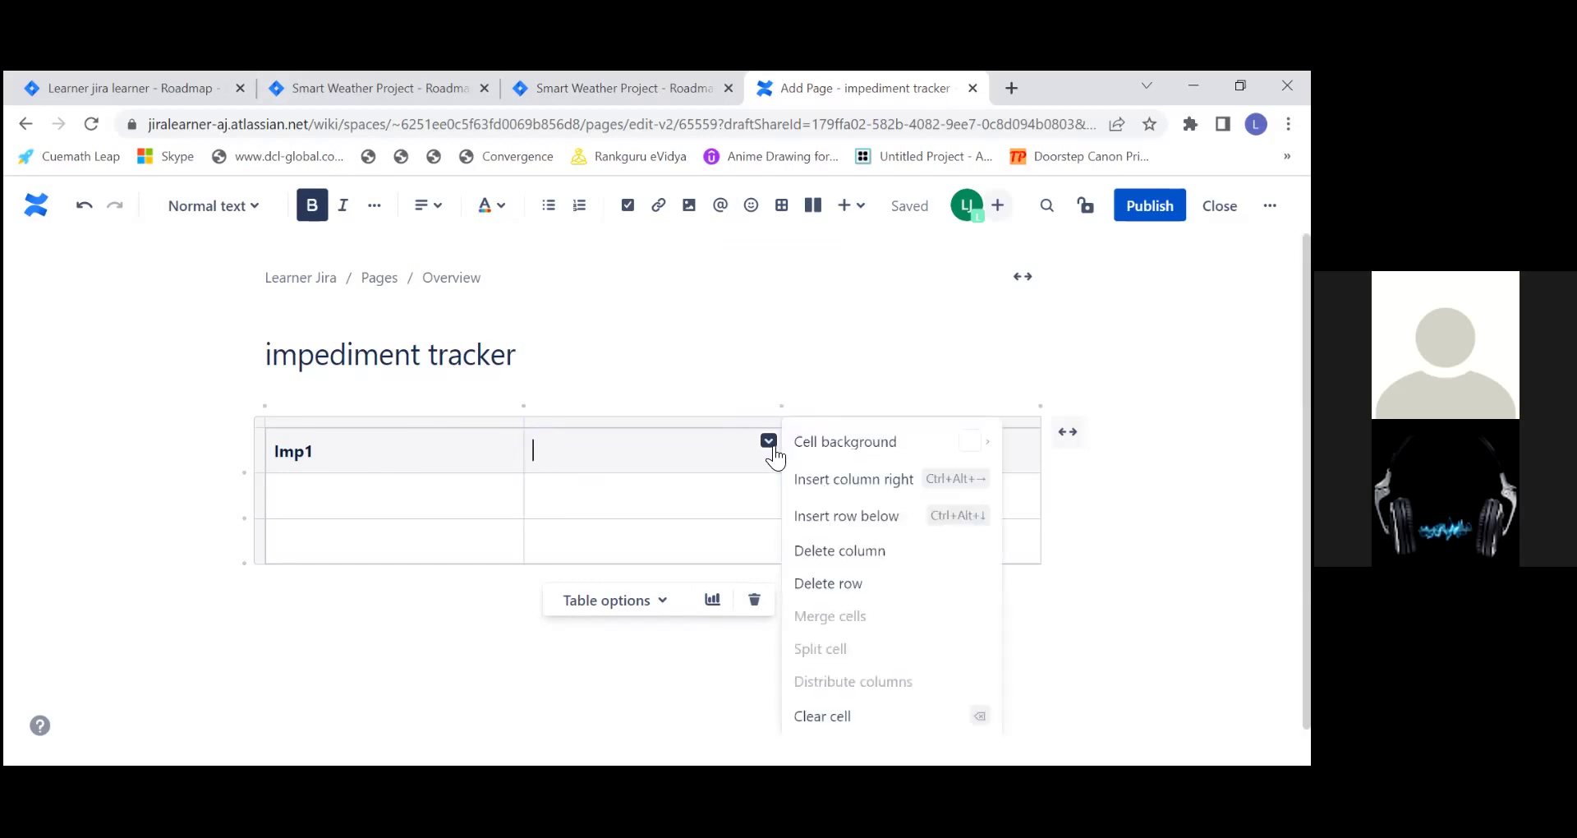
type("pri")
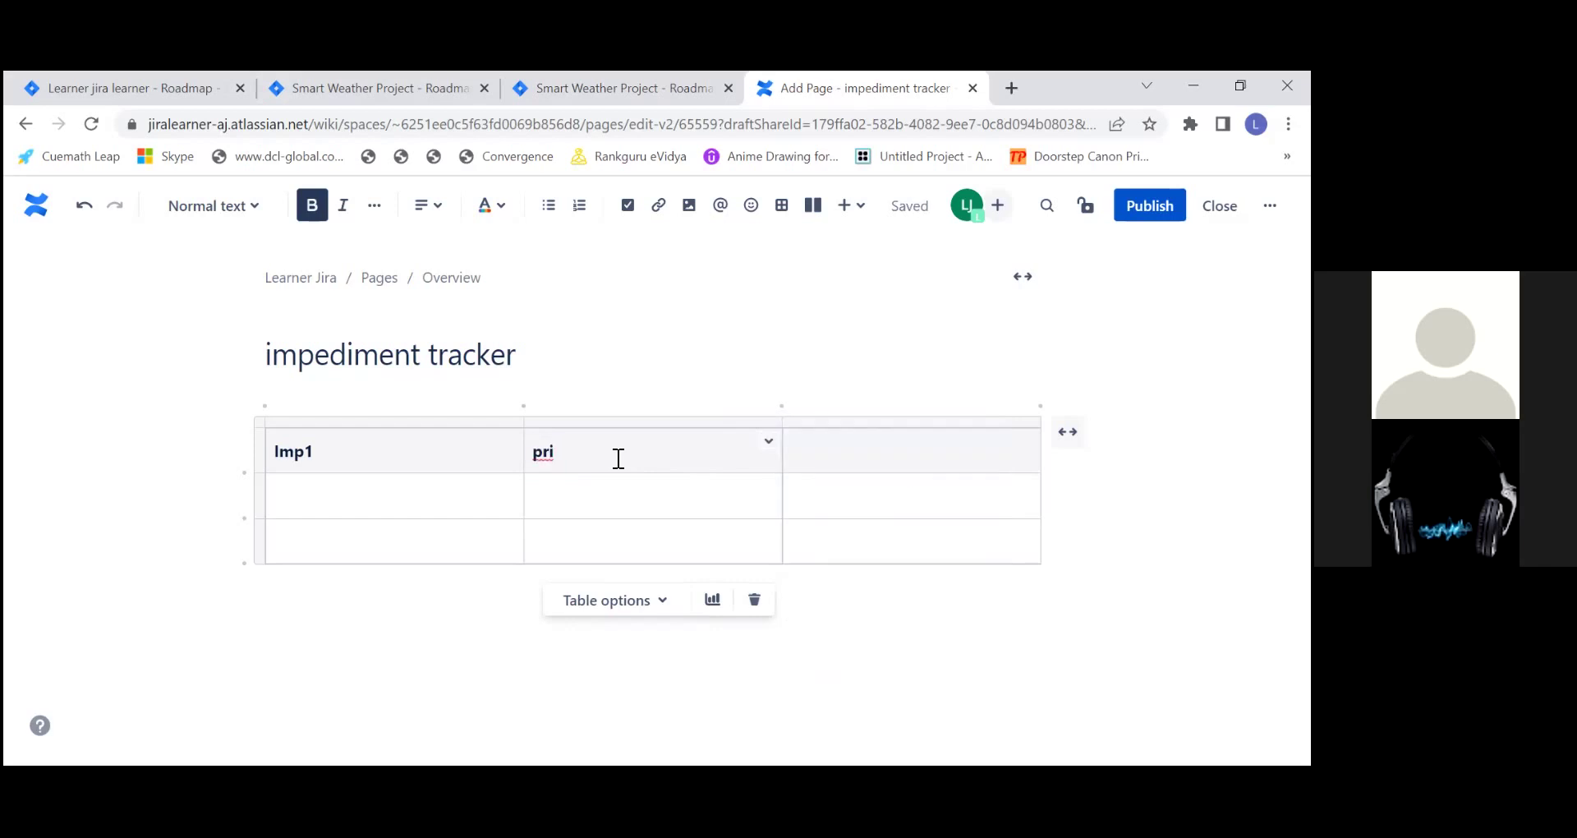
left_click(876, 442)
type("status")
- Insert a column right of status and head it 'owner'
left_click(1028, 442)
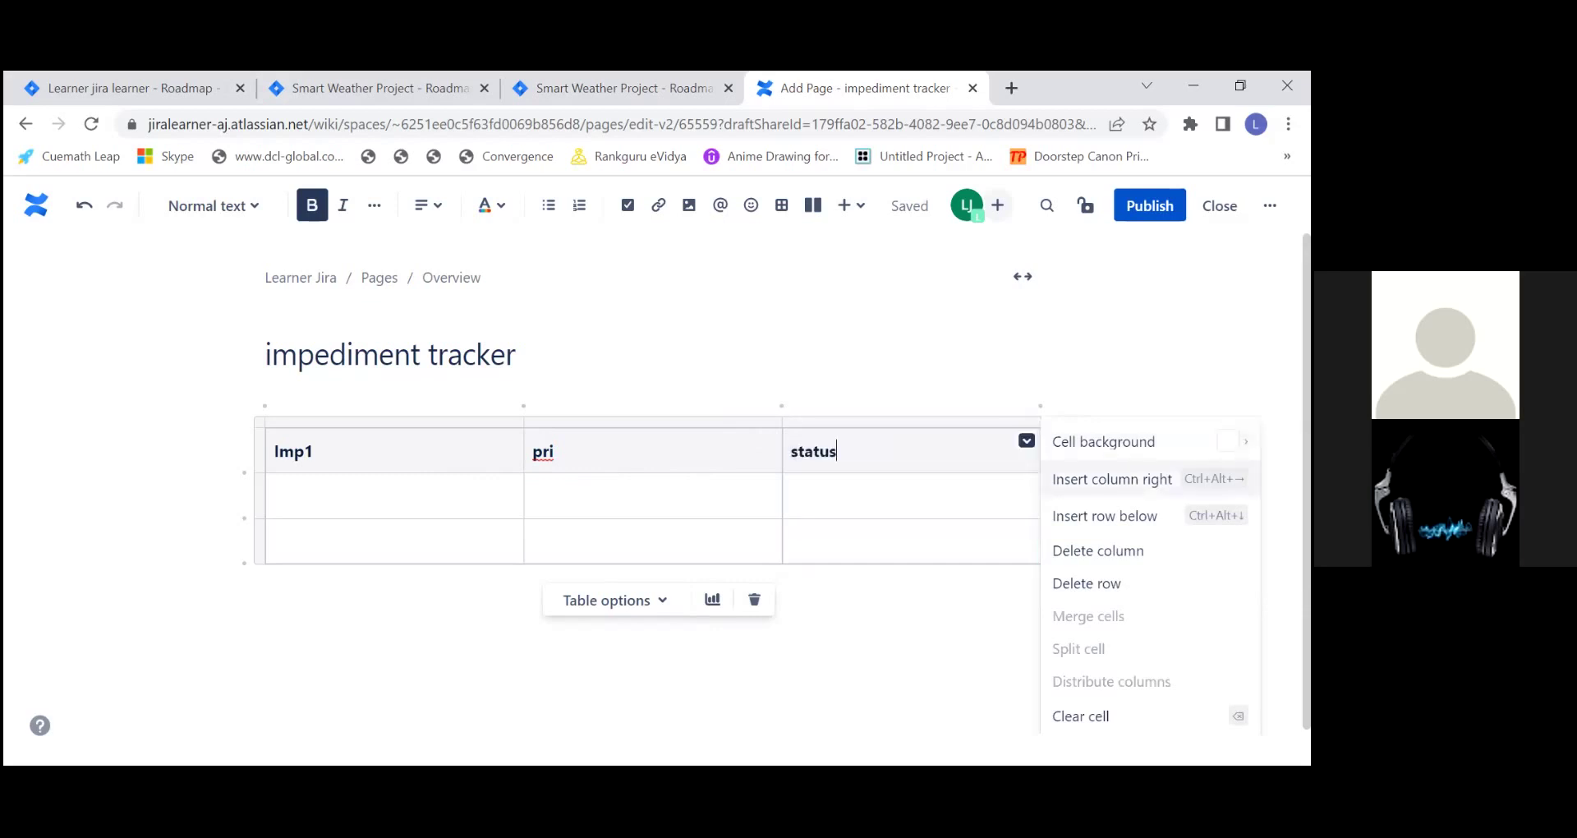
left_click(1113, 479)
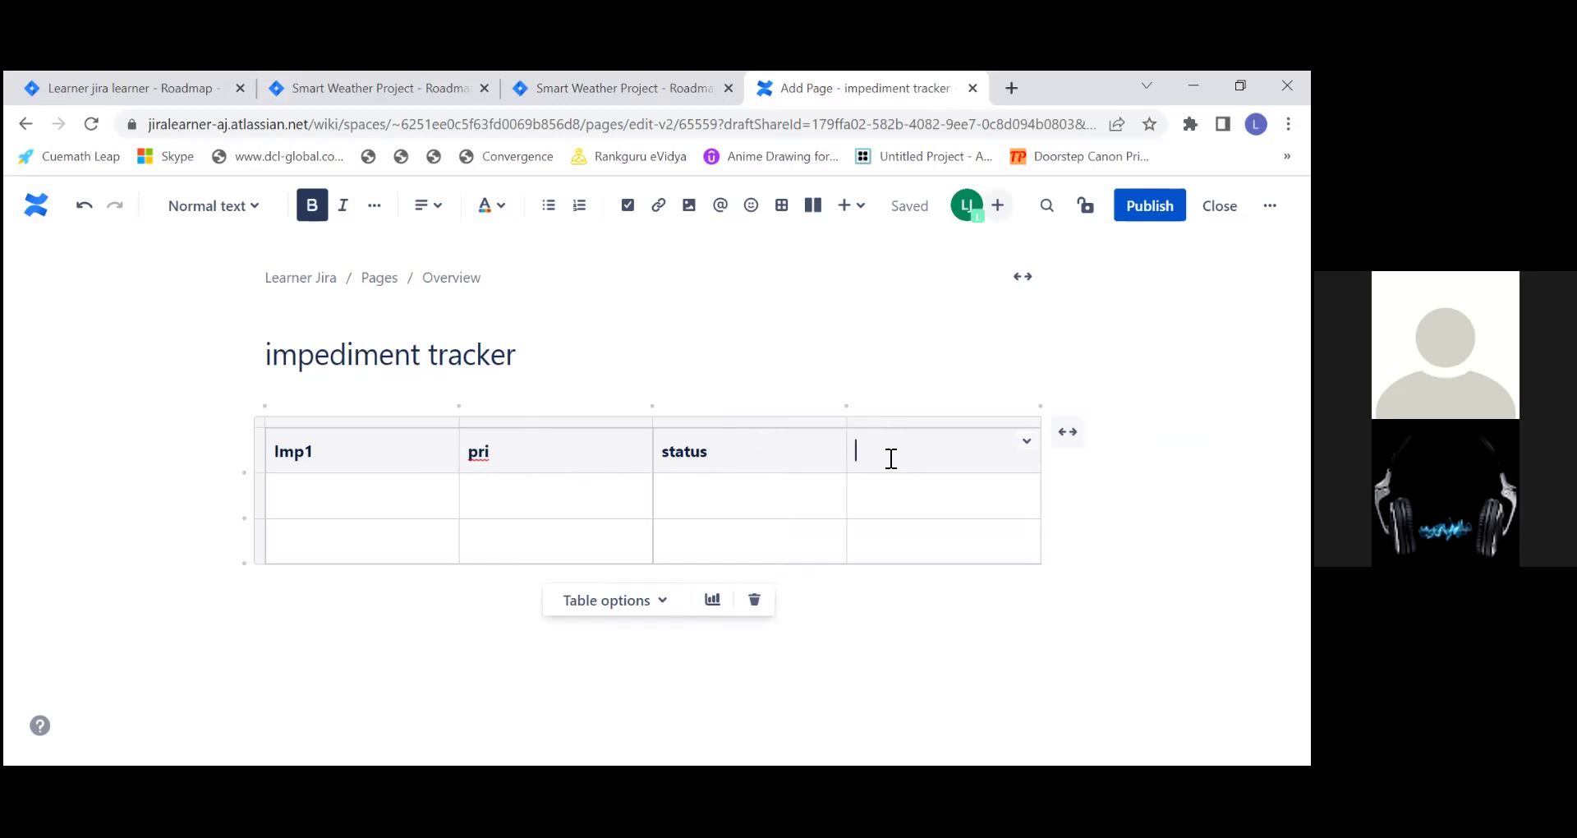
type("owner")
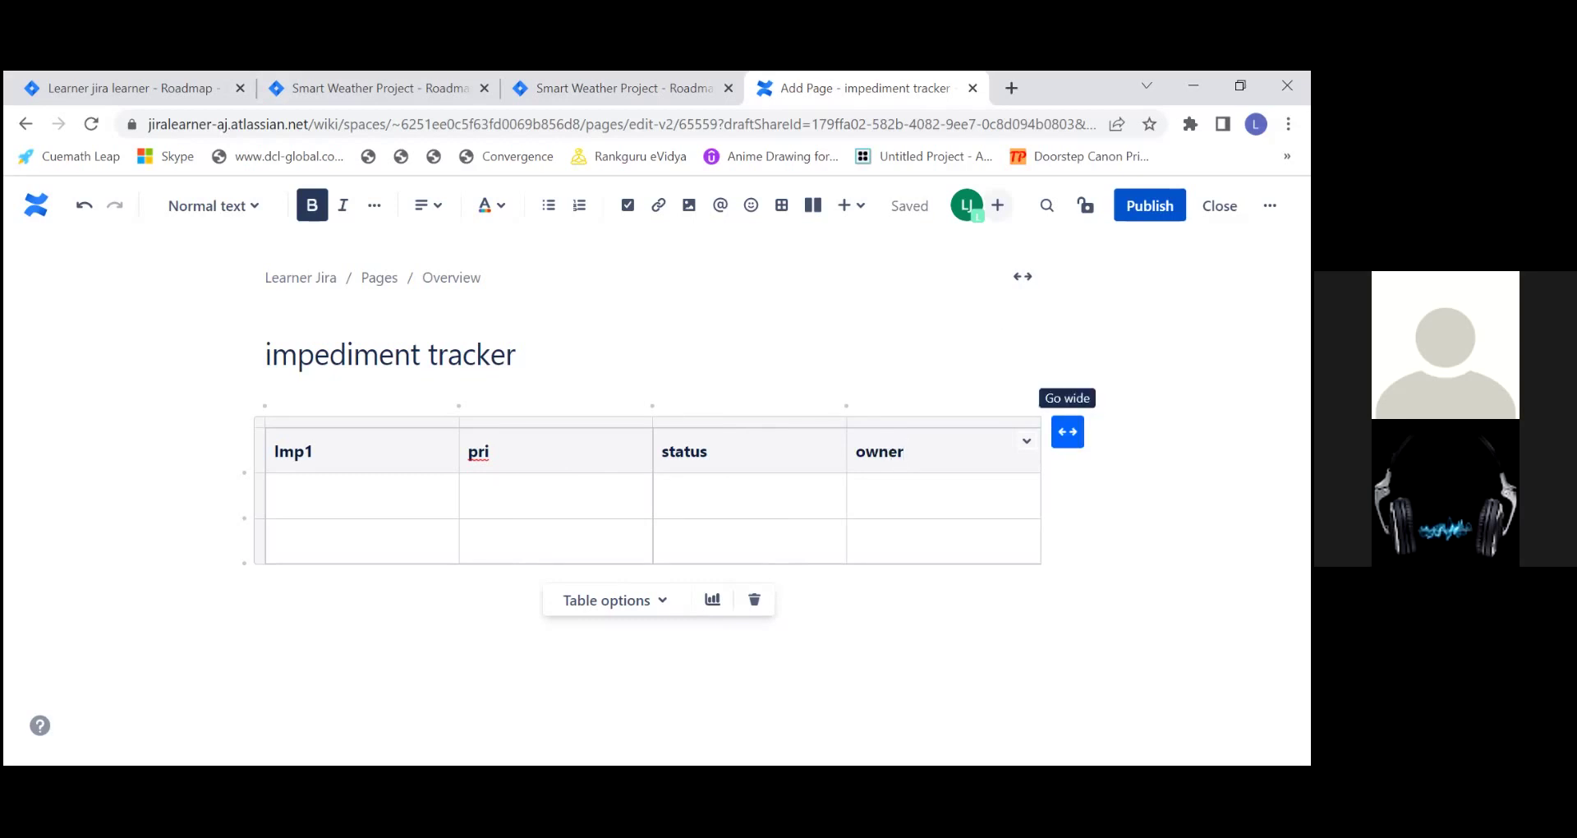
- Try the wider and full-width table layouts, then return the table to centred width
left_click(1069, 431)
left_click(1170, 430)
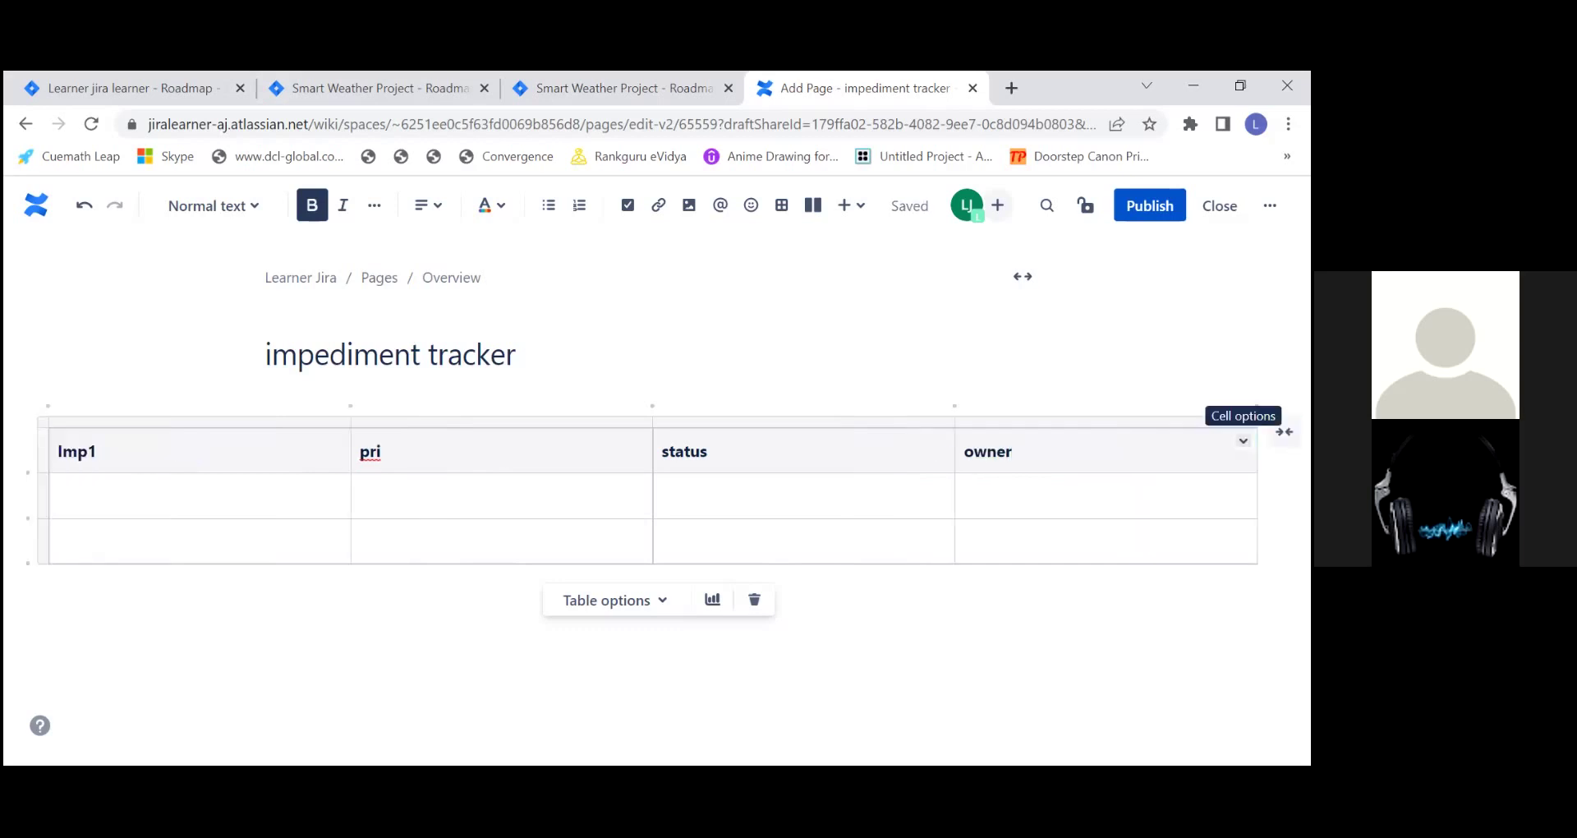
left_click(1284, 431)
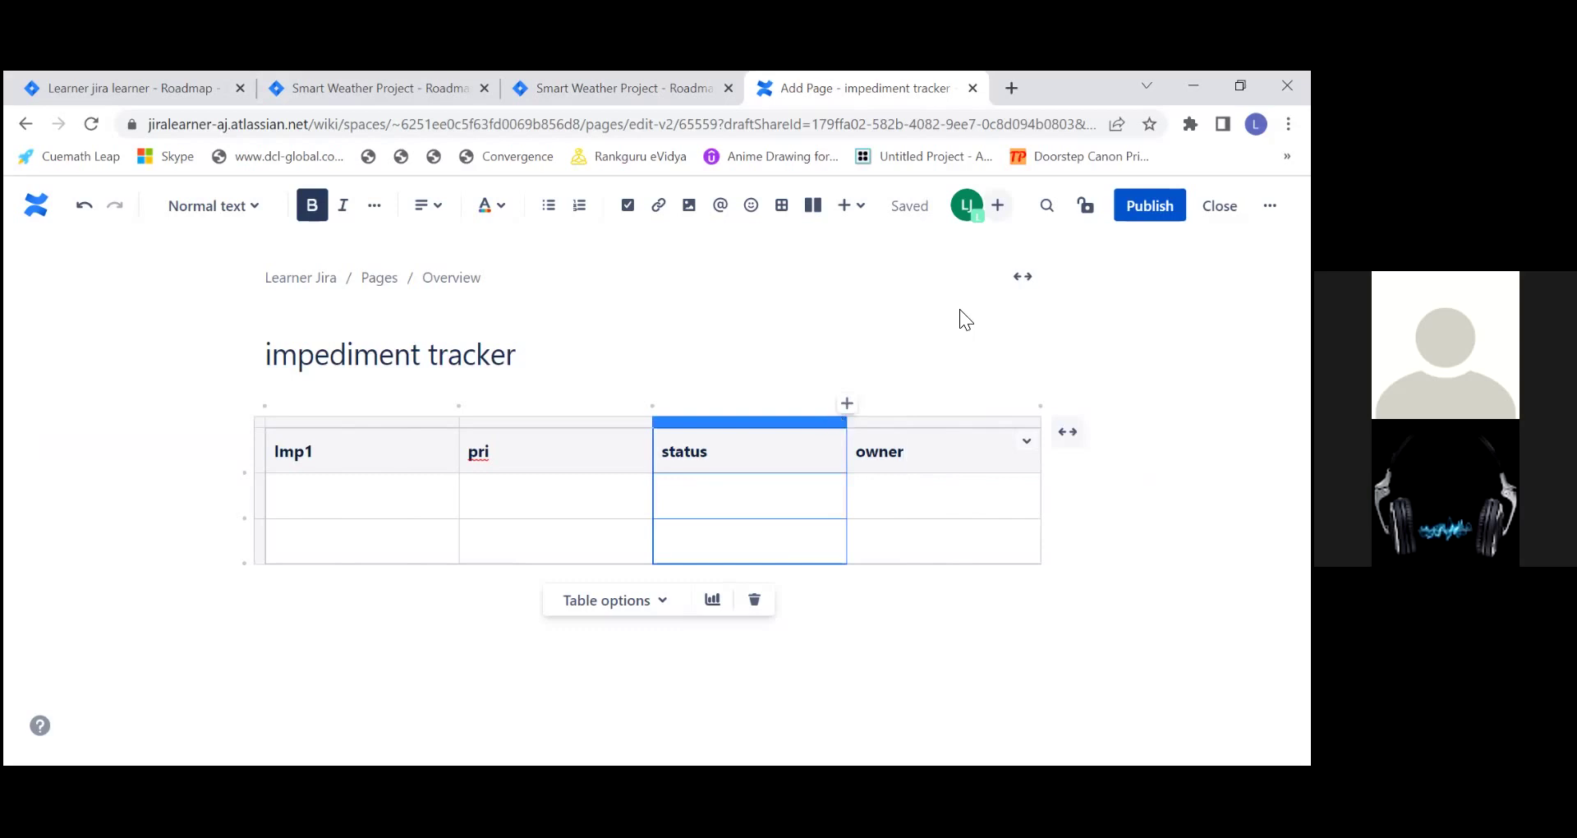
- Publish the page, dismiss the published notice, and reopen it for editing at the owner header
left_click(1150, 205)
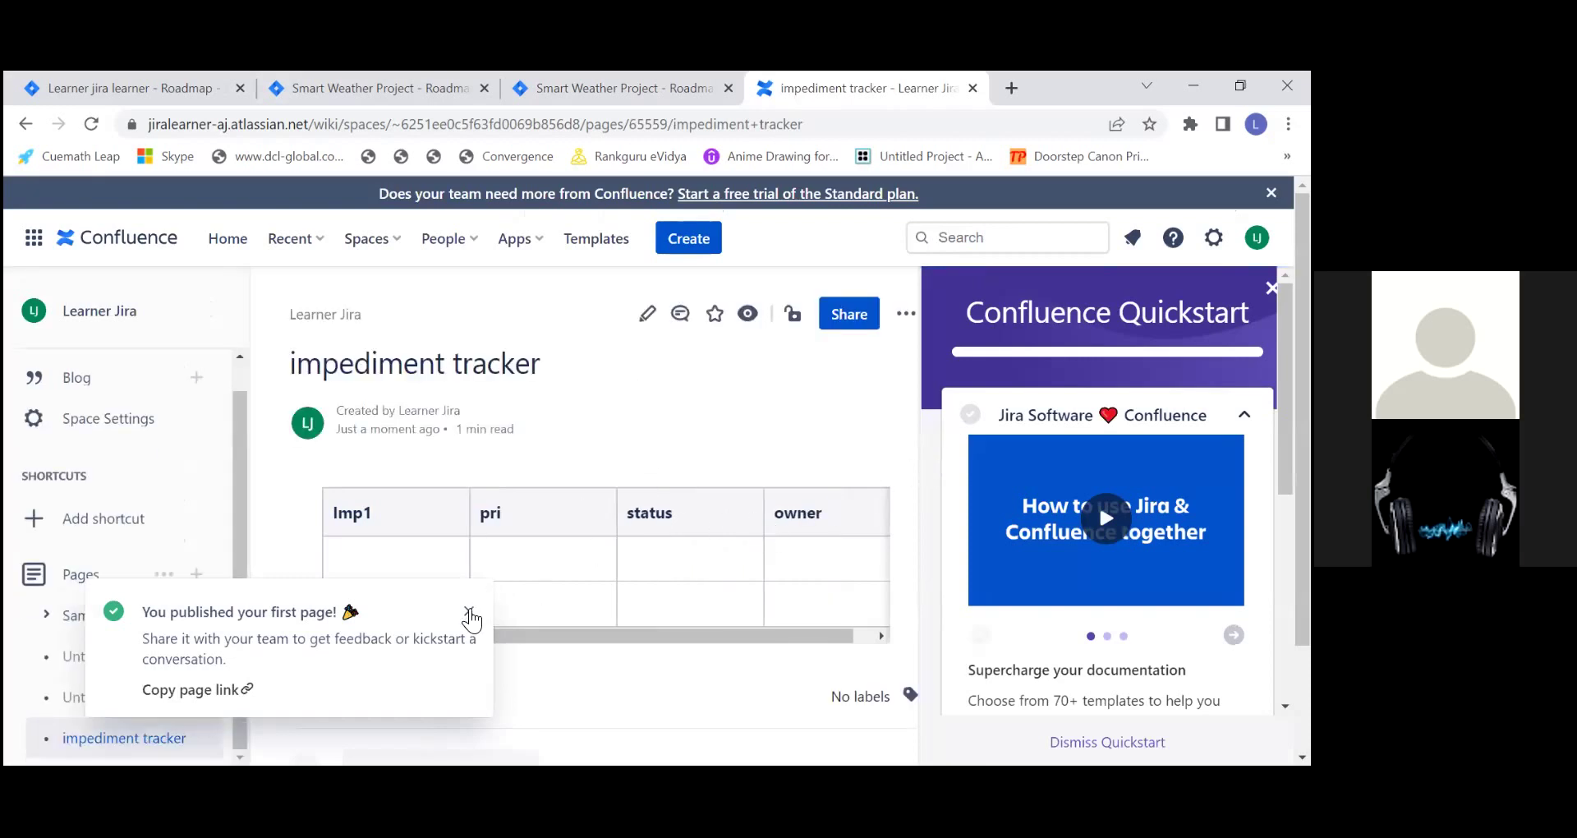
left_click(470, 613)
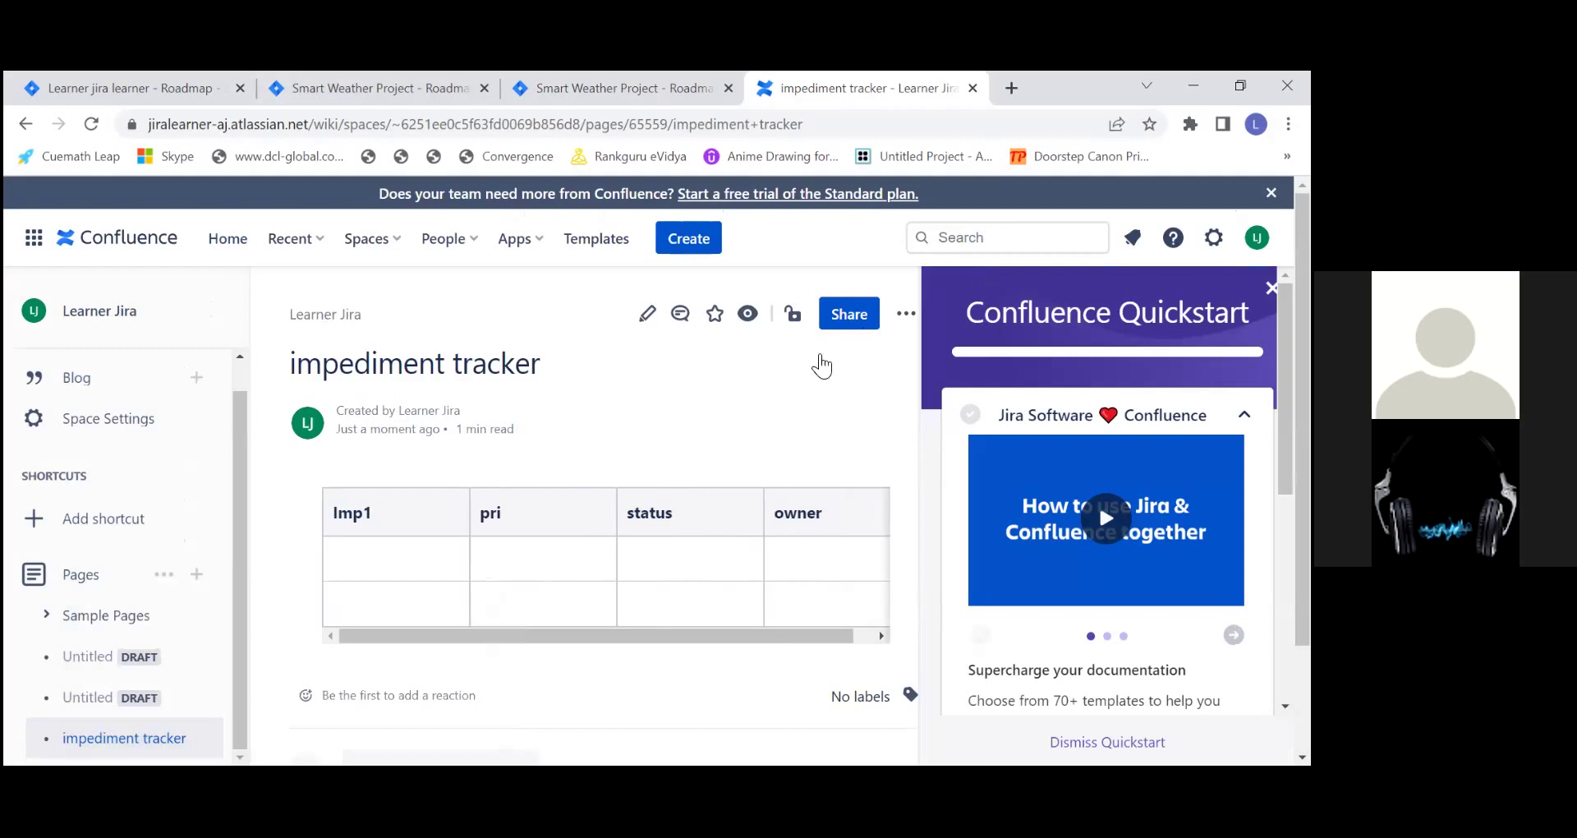
left_click(906, 314)
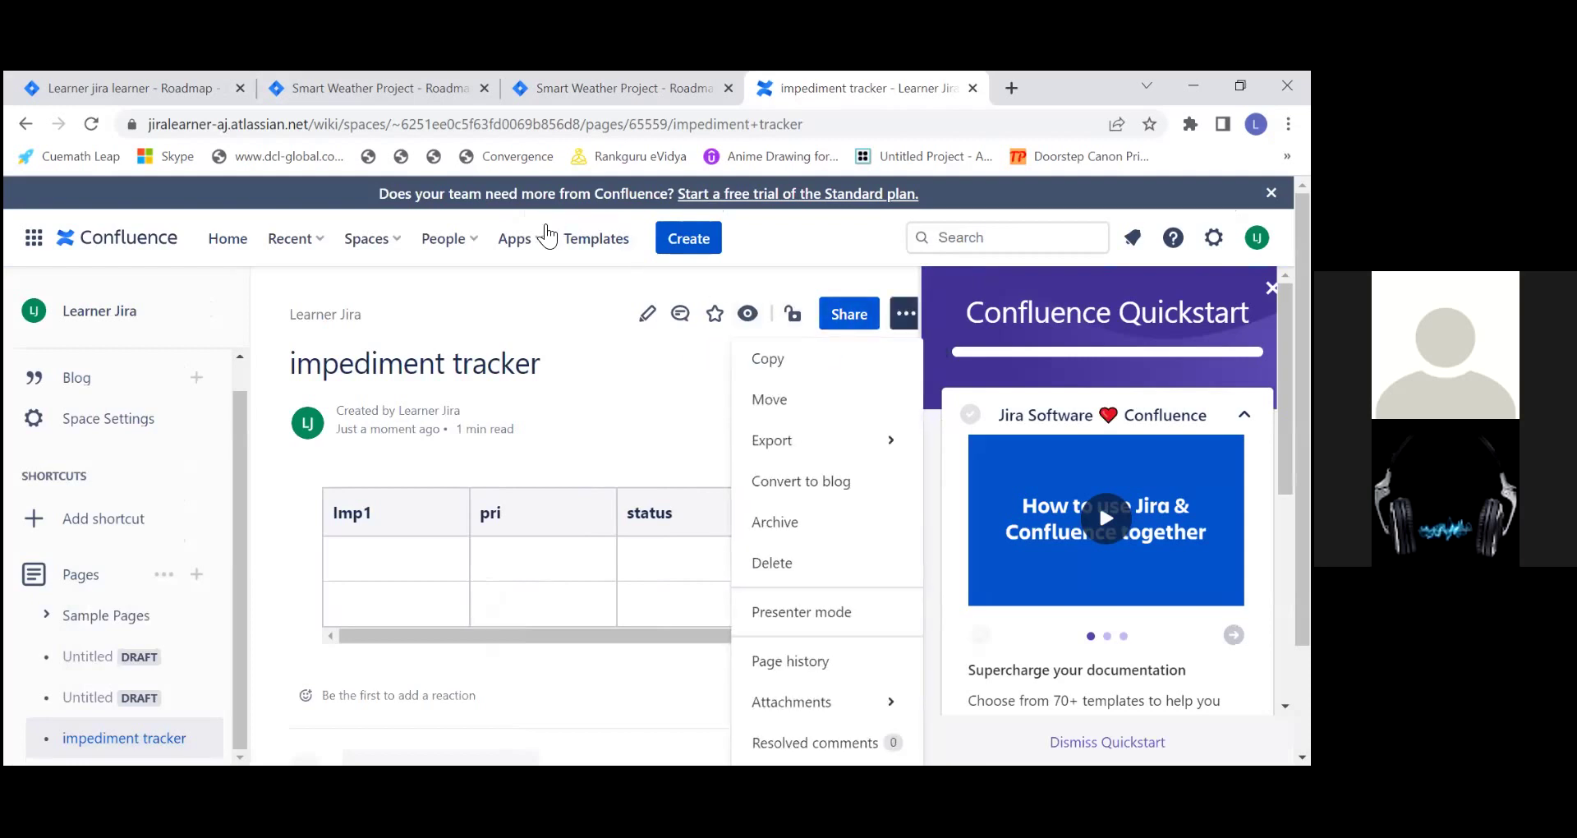
left_click(649, 314)
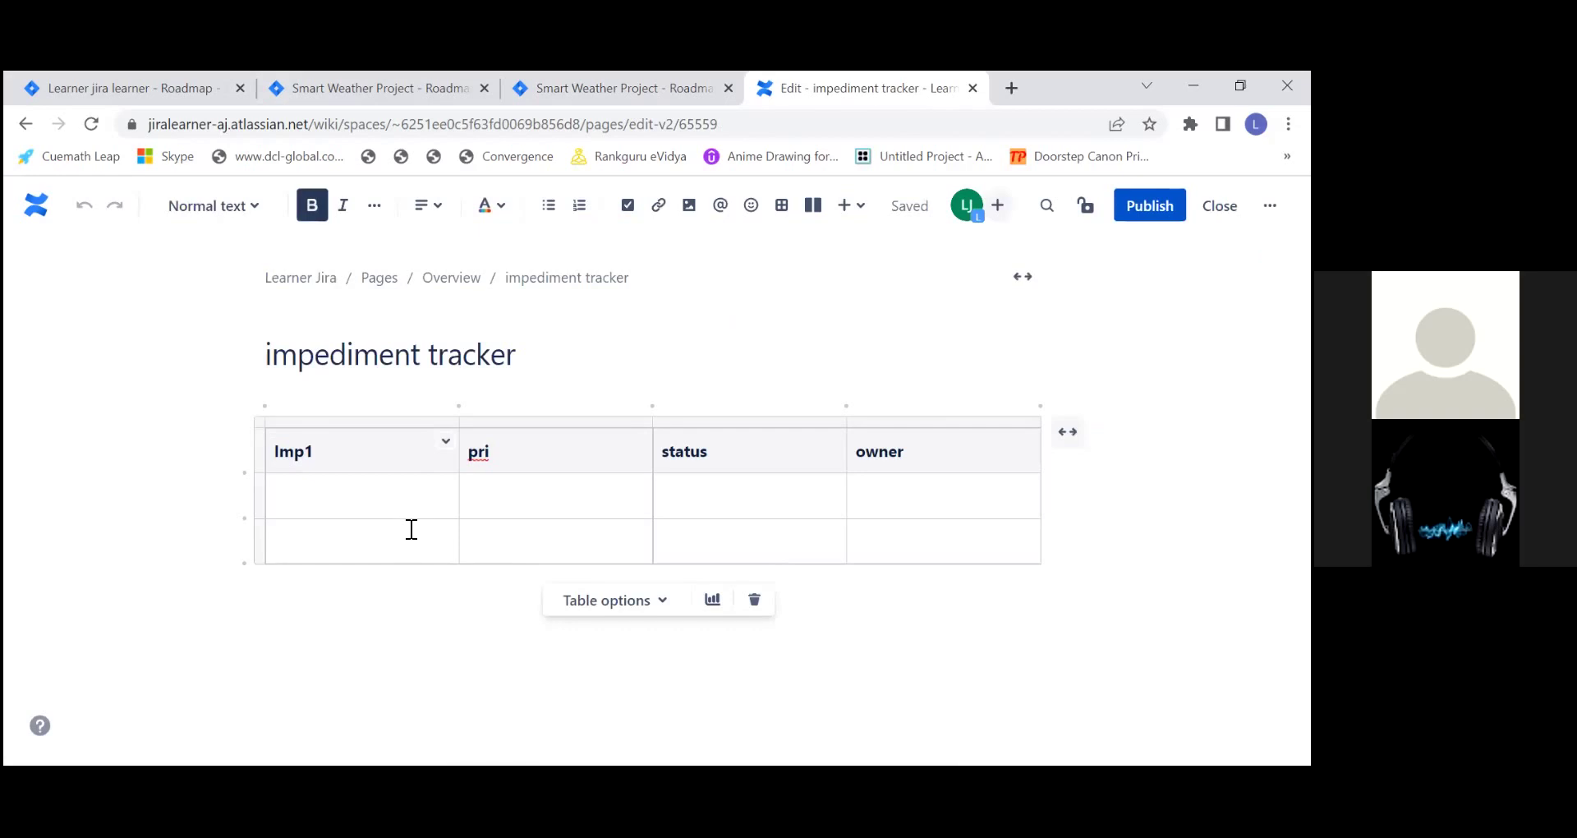
left_click(664, 604)
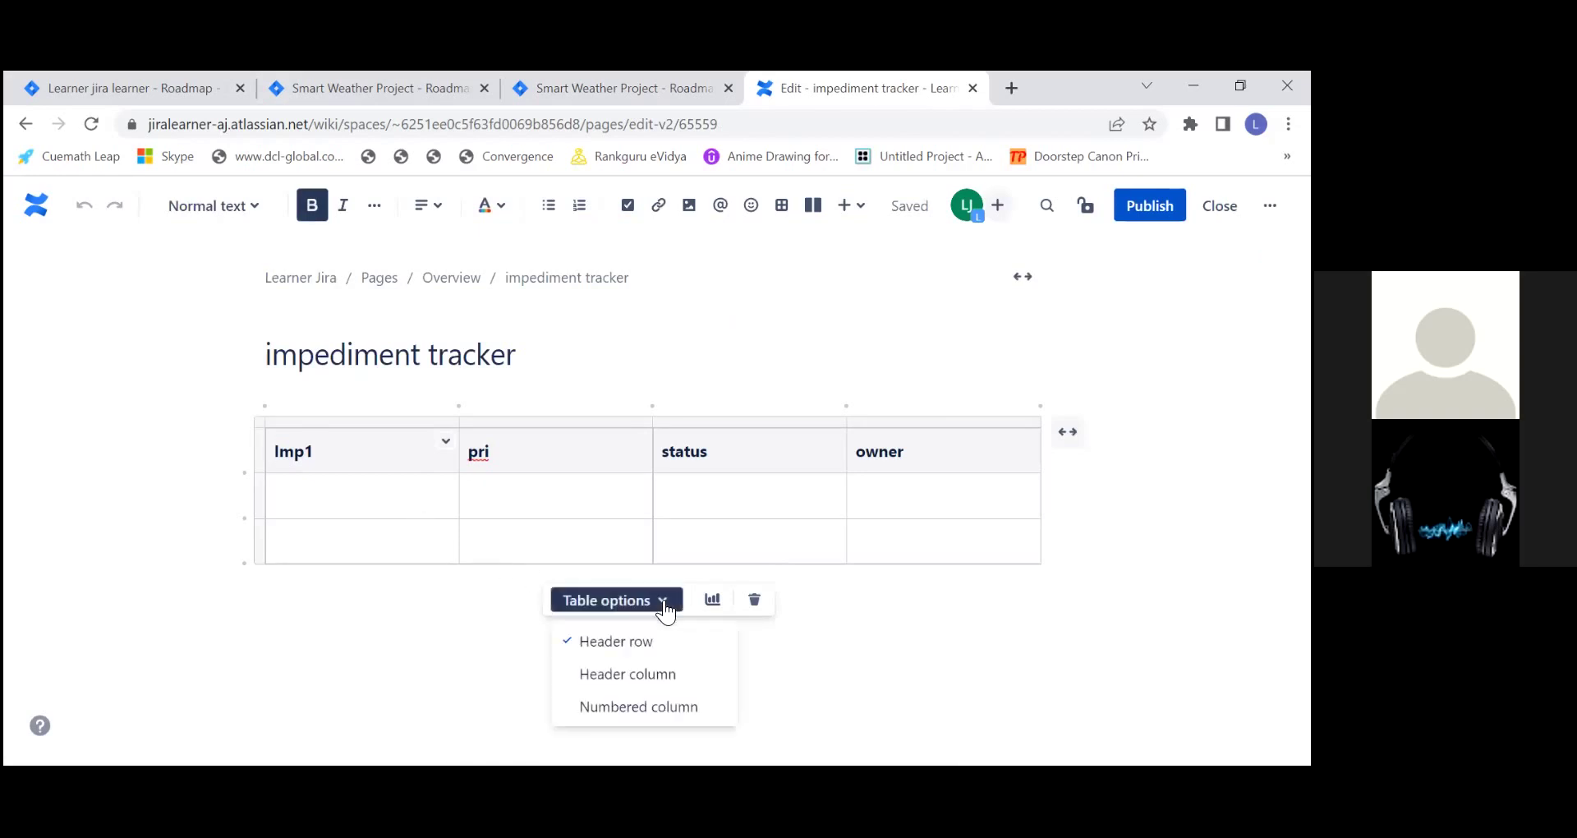
left_click(911, 470)
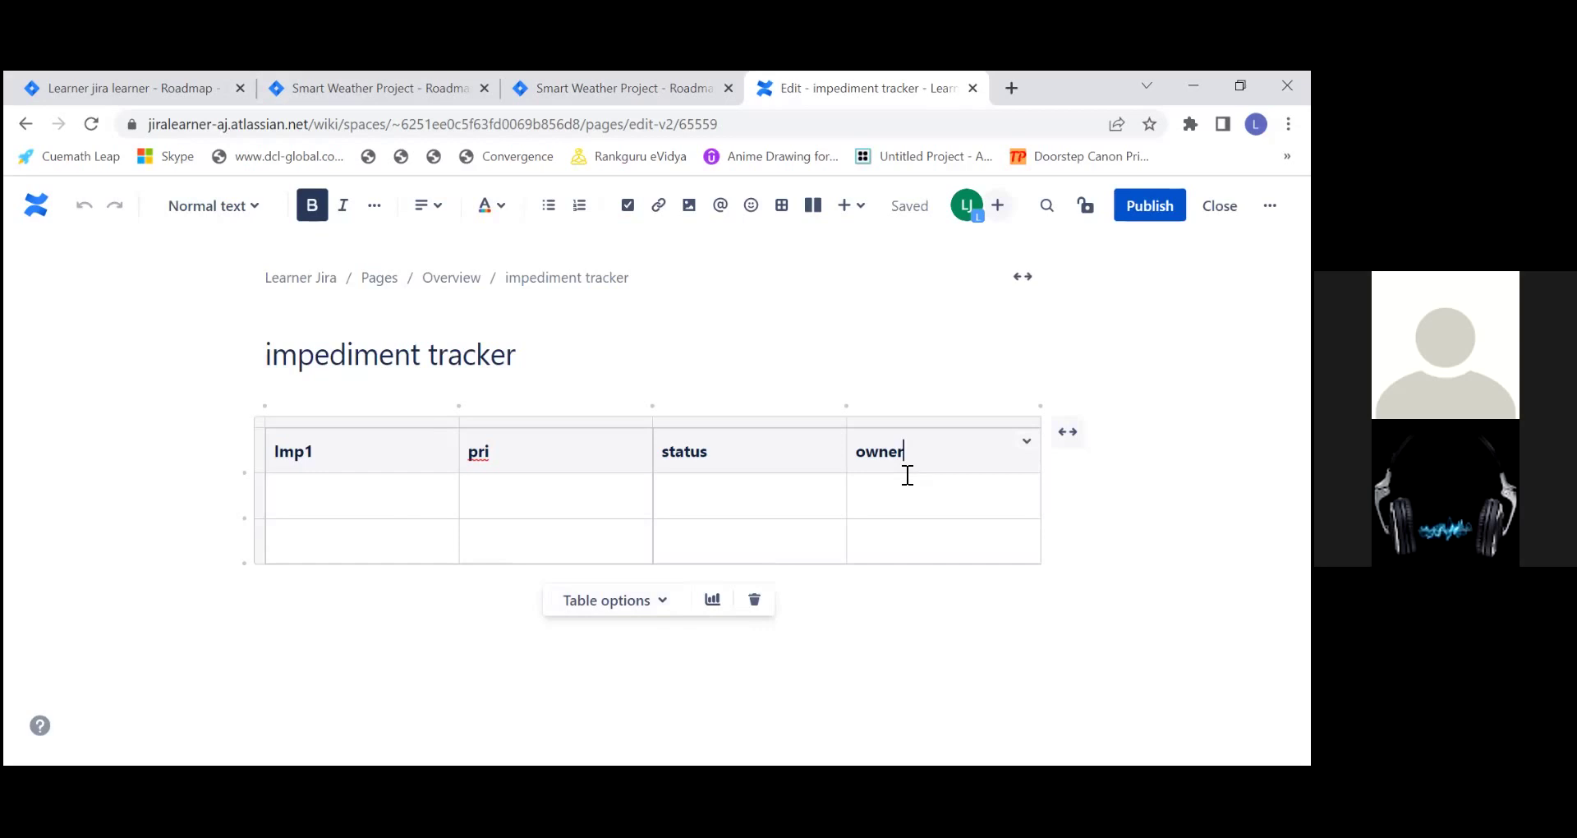
left_click(893, 498)
type("@")
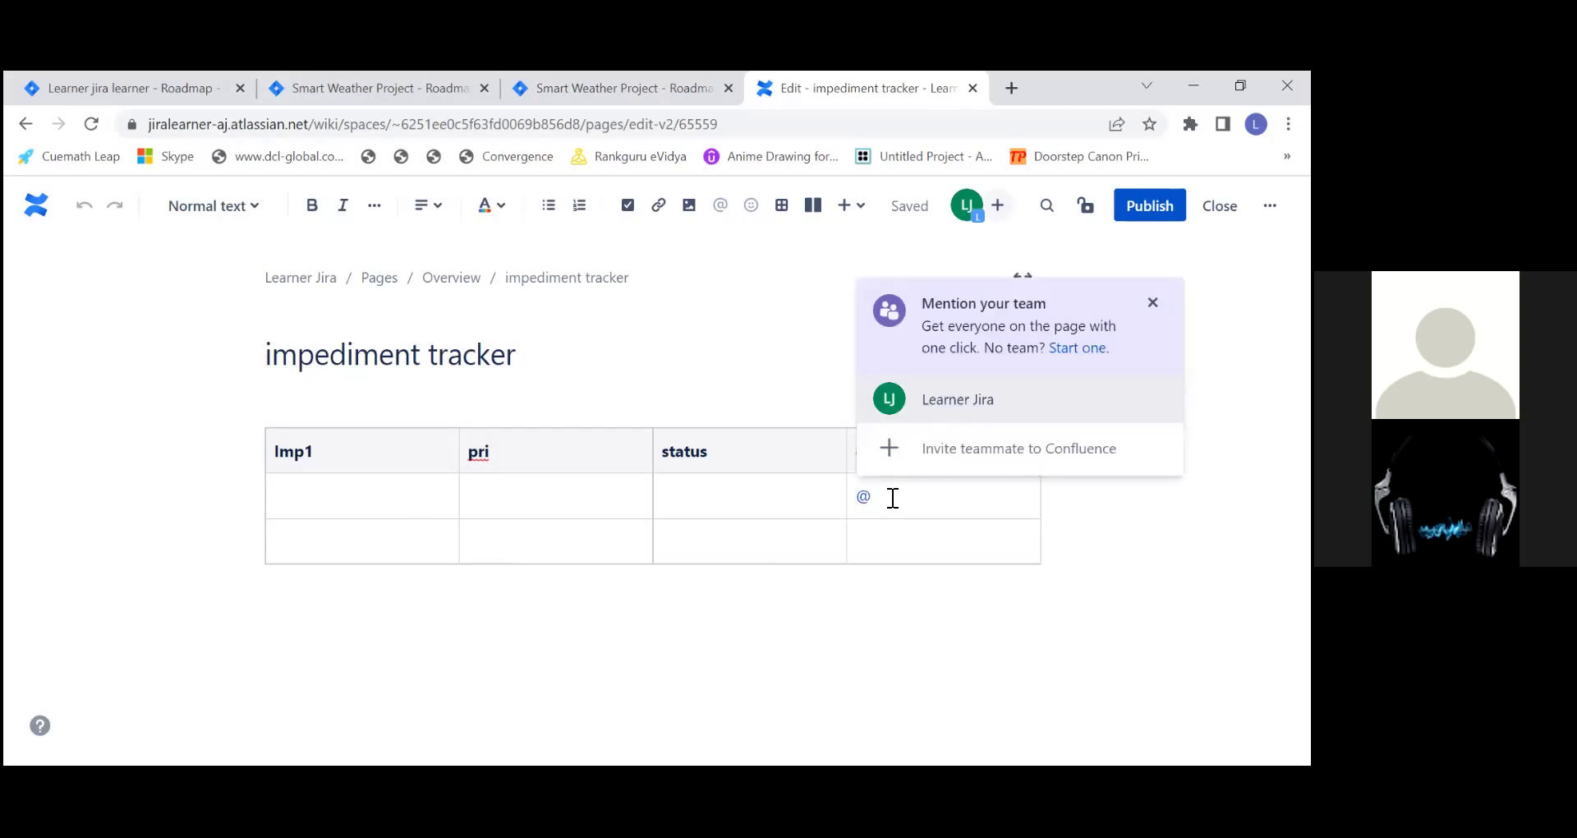
left_click(946, 408)
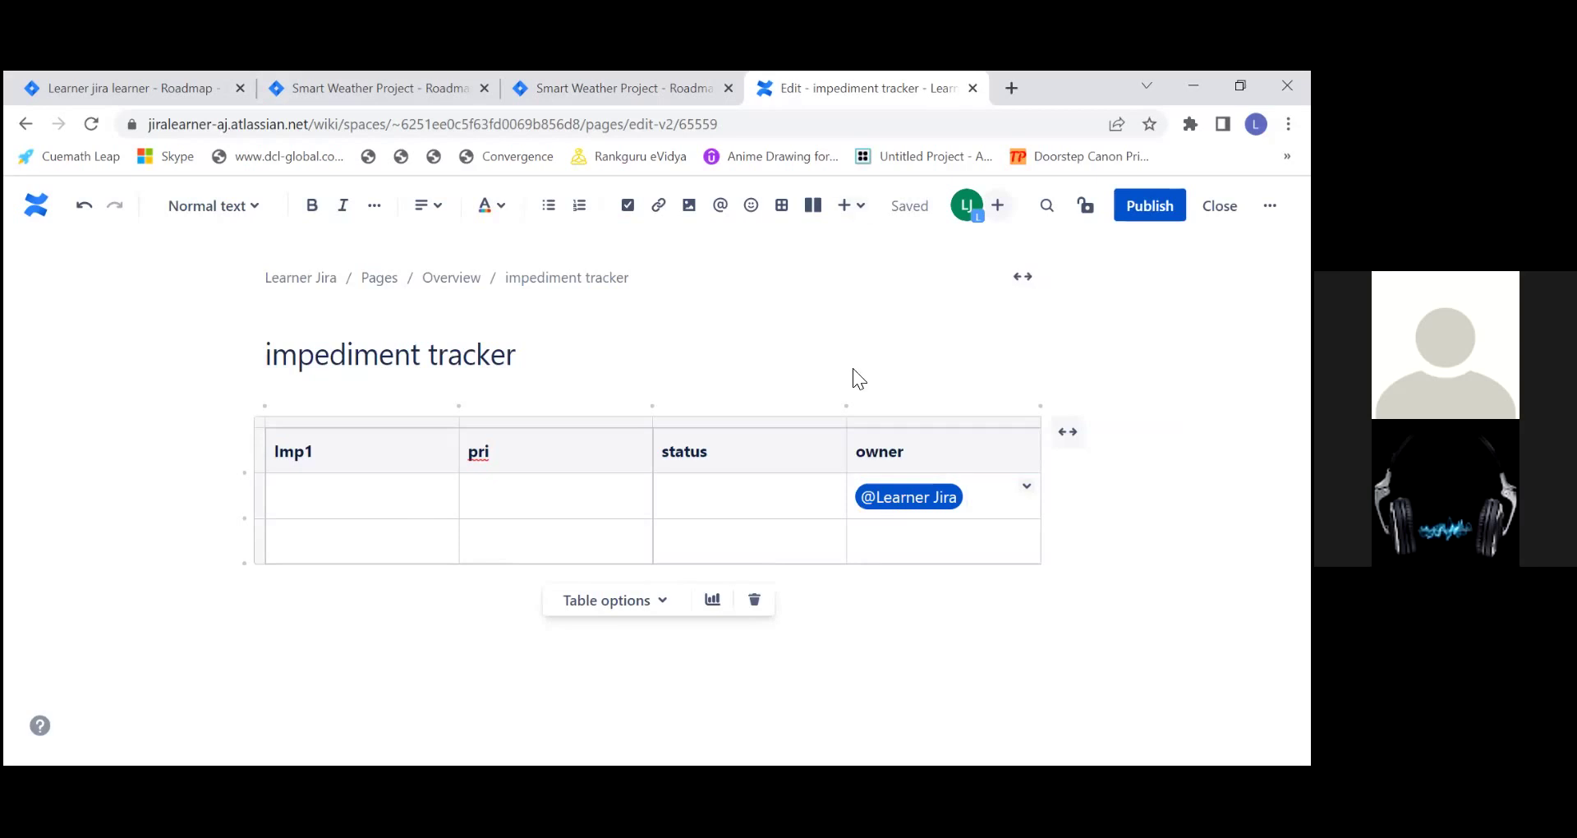
left_click(184, 86)
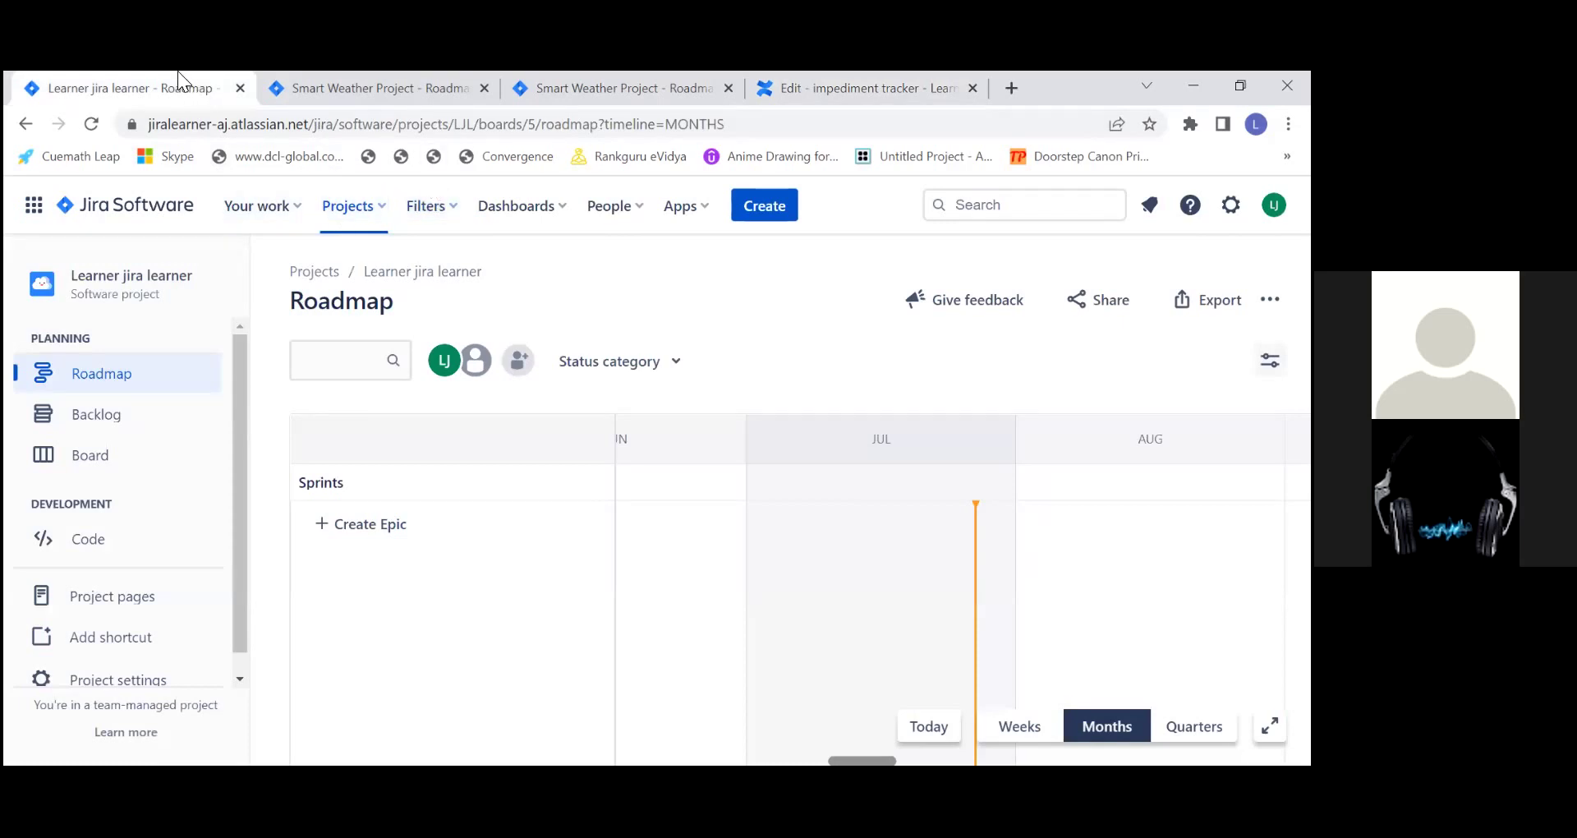
- Open Jira issue SWP-23 on its own page, take its URL, and return to Confluence
key("ctrl+Tab")
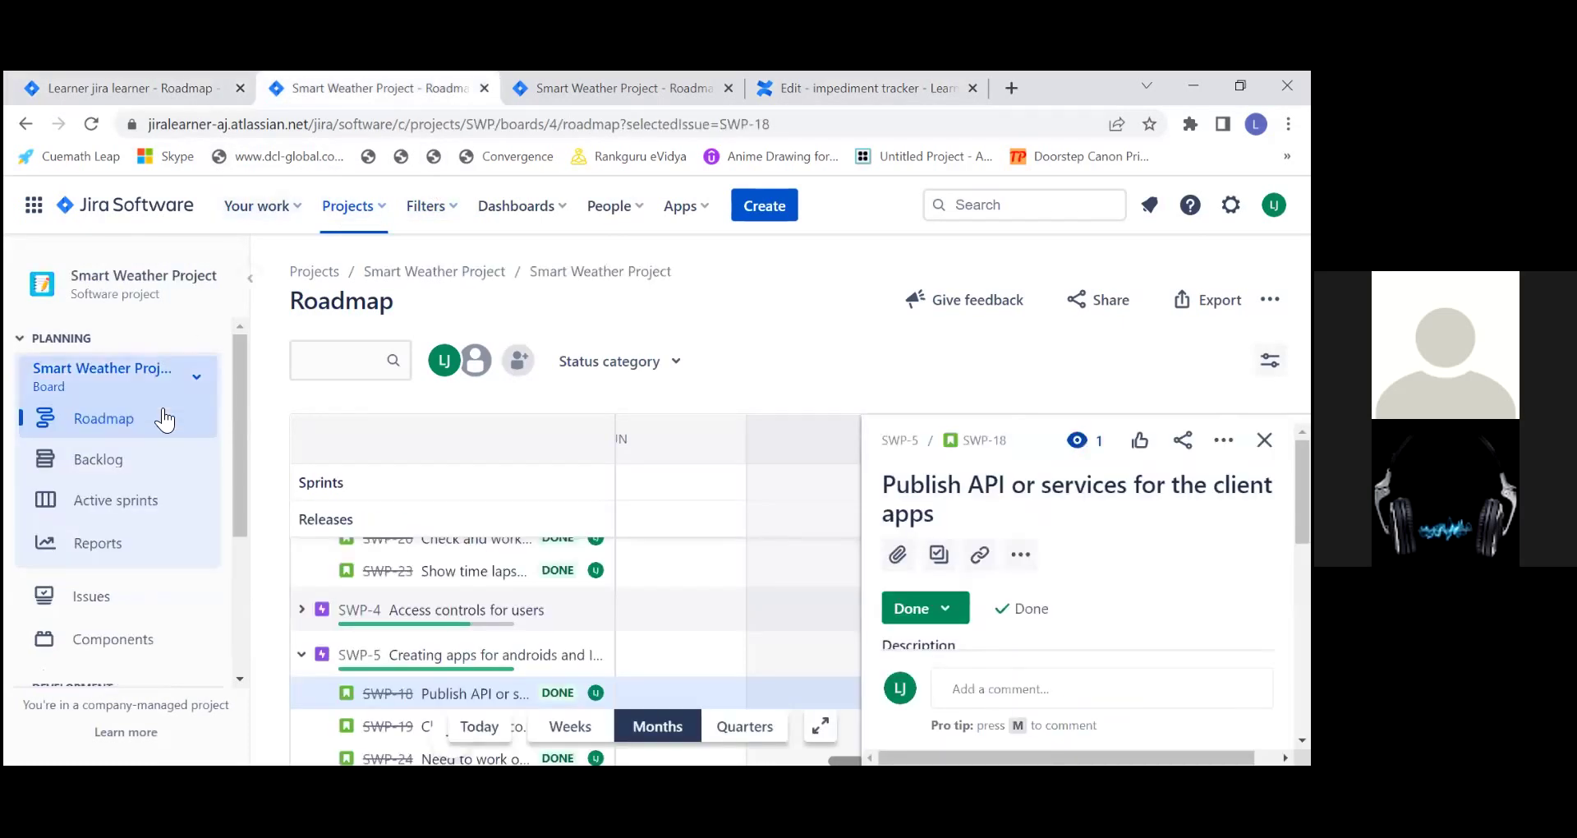
left_click(491, 573)
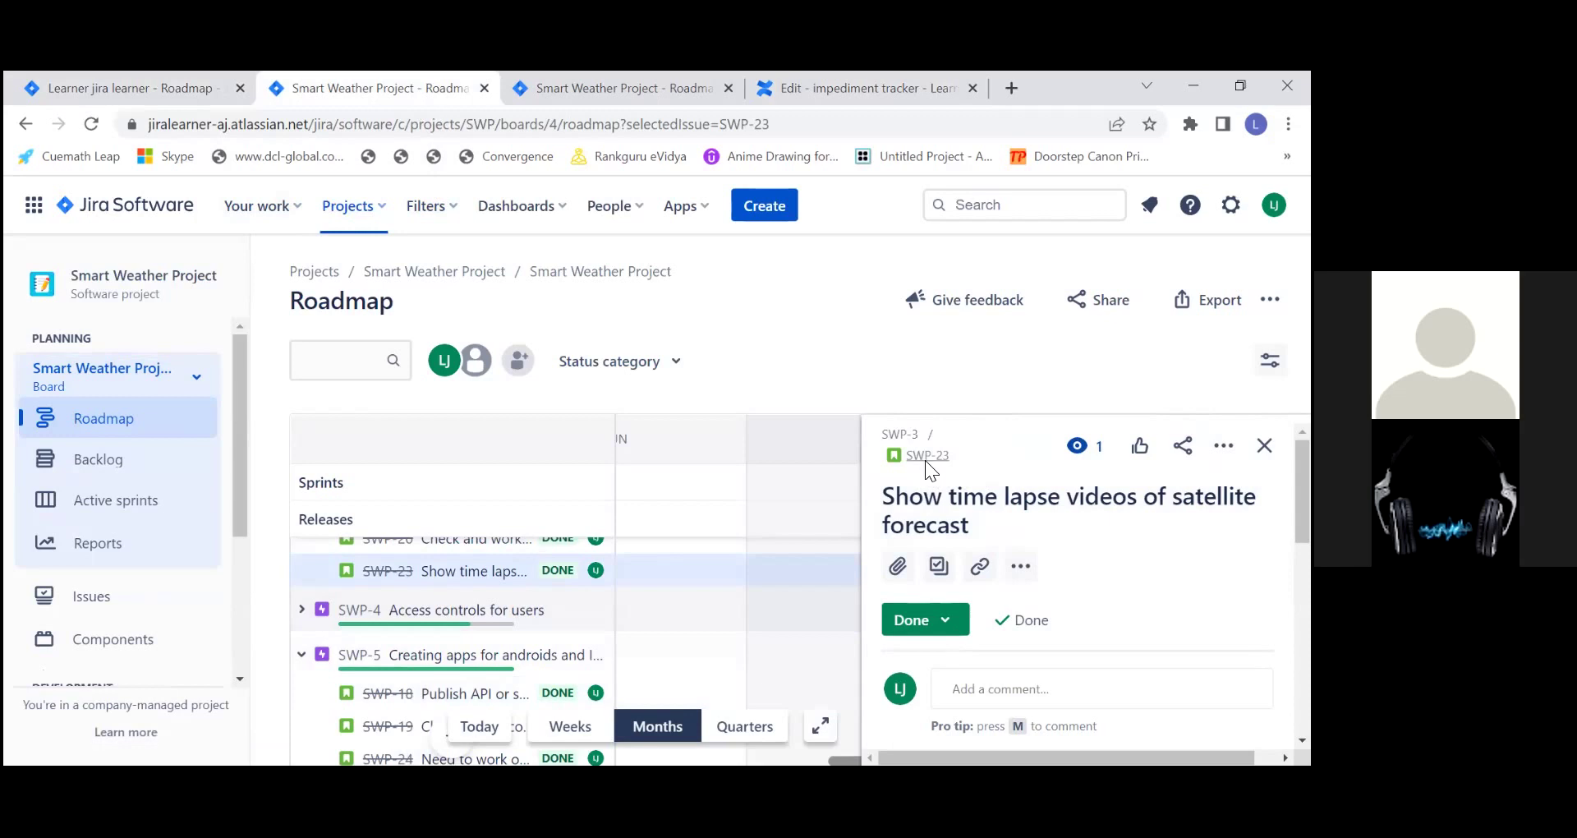
left_click(925, 459)
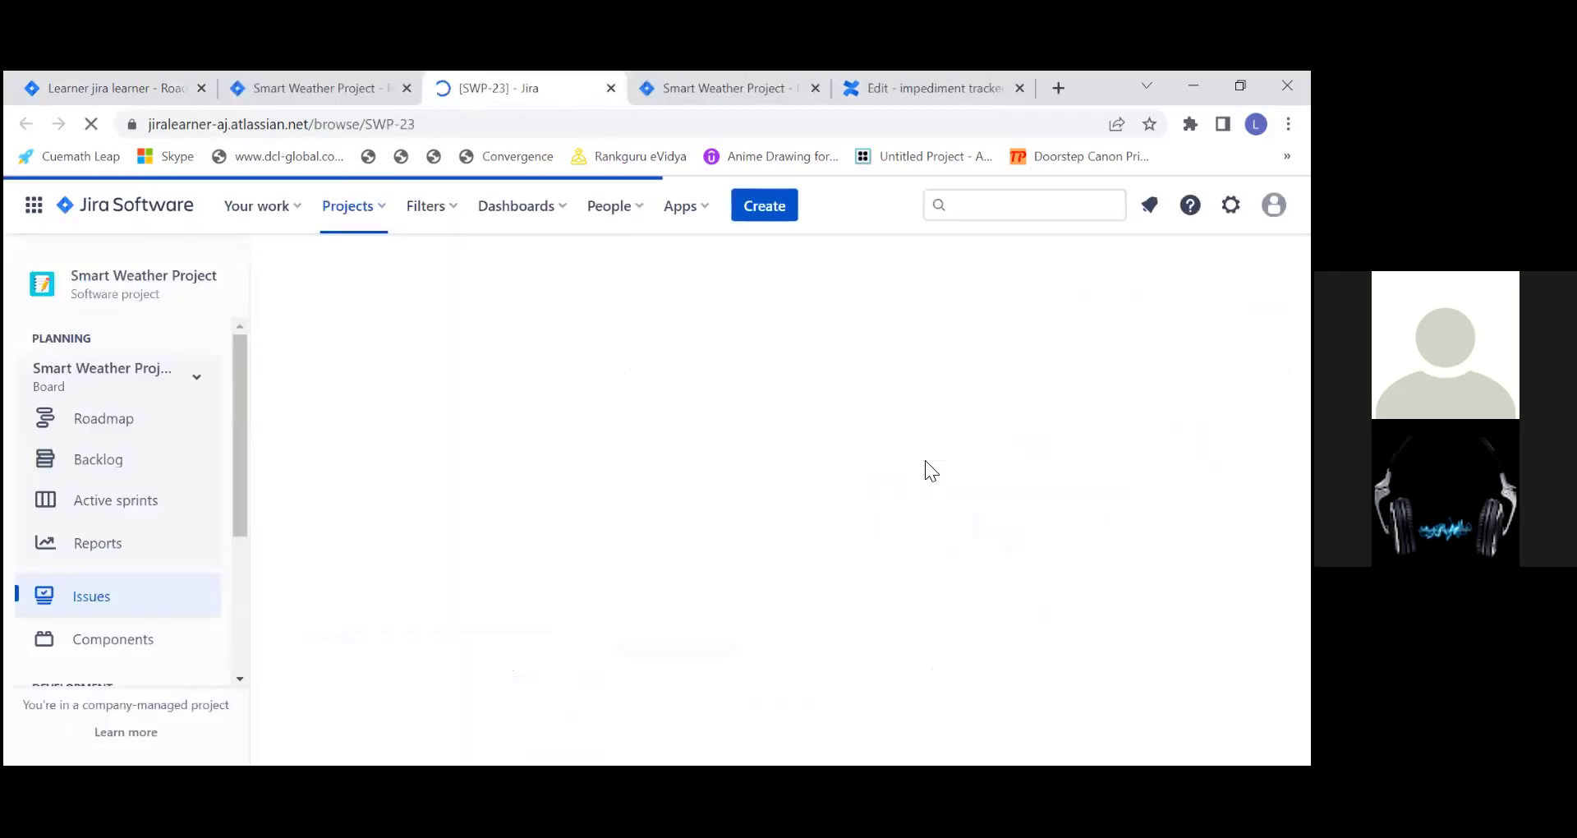
left_click(444, 129)
key("ctrl+c")
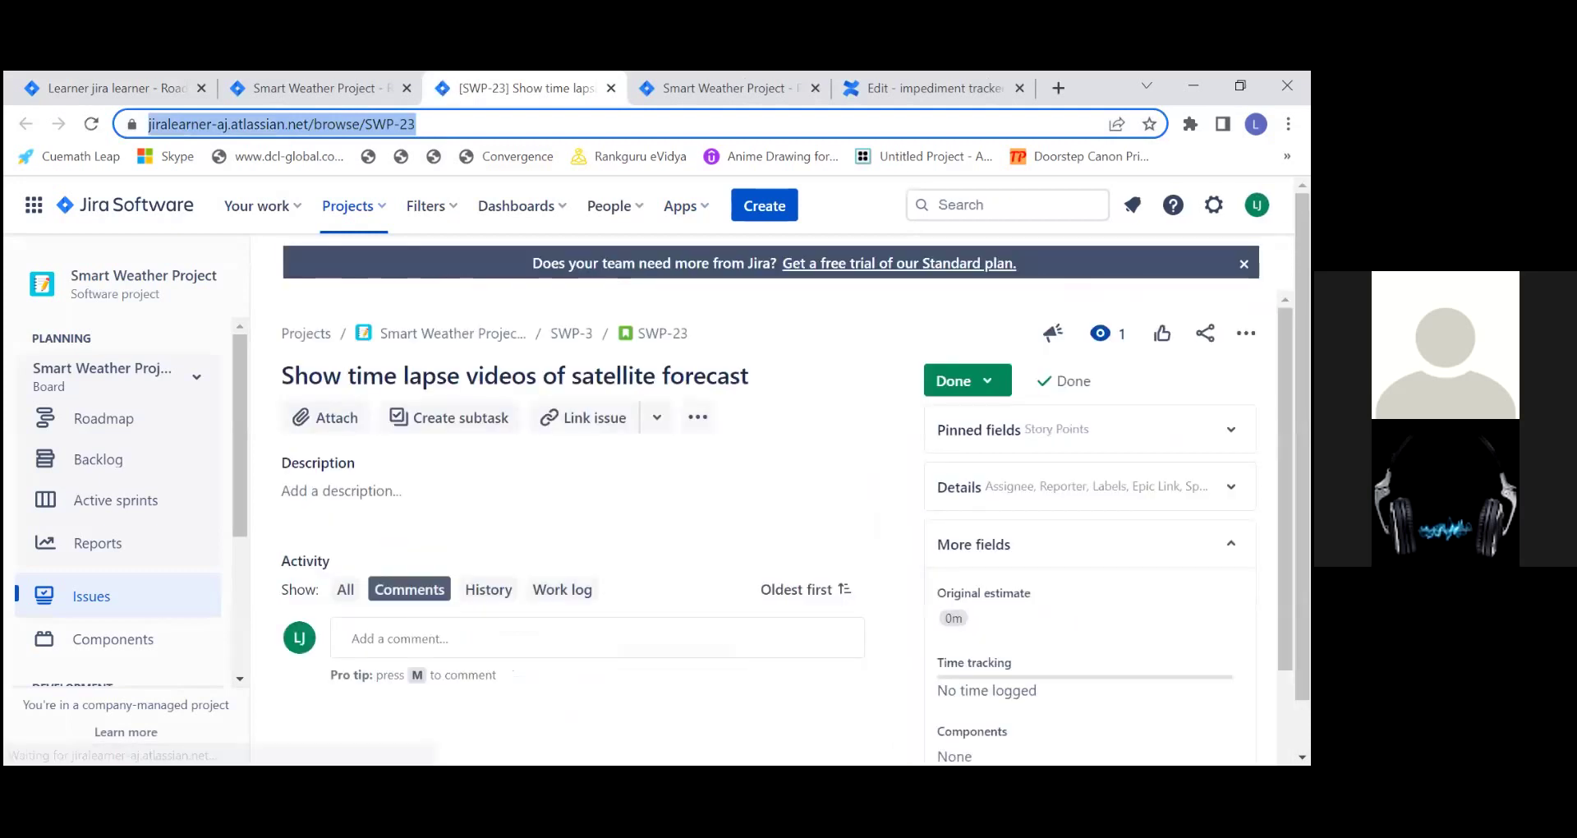
left_click(928, 88)
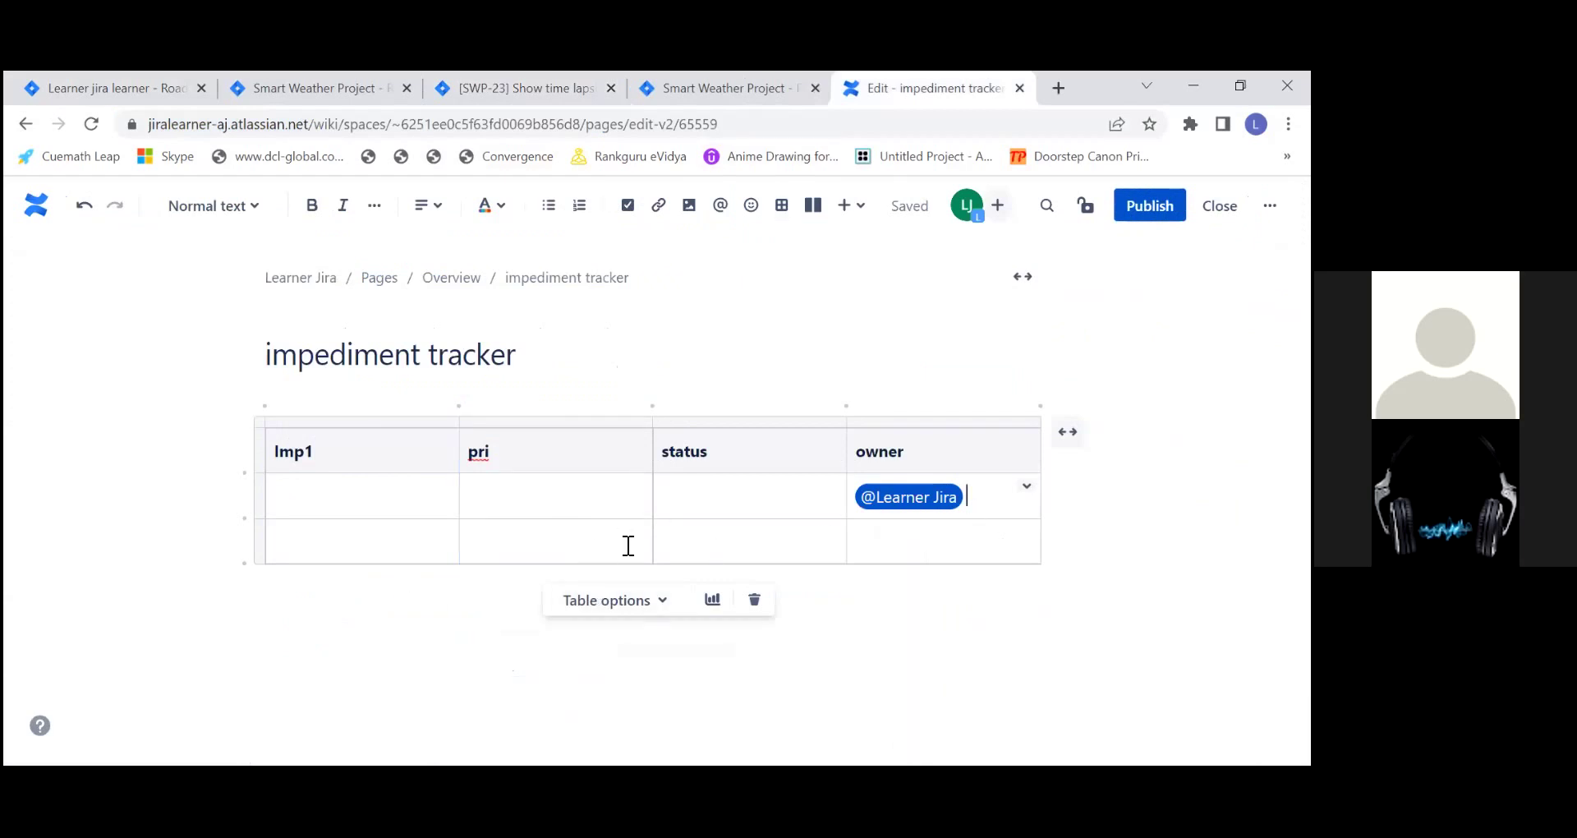
- Paste the SWP-23 URL into the first cell under Imp1 as a smart-link issue card
left_click(385, 487)
key("ctrl+v")
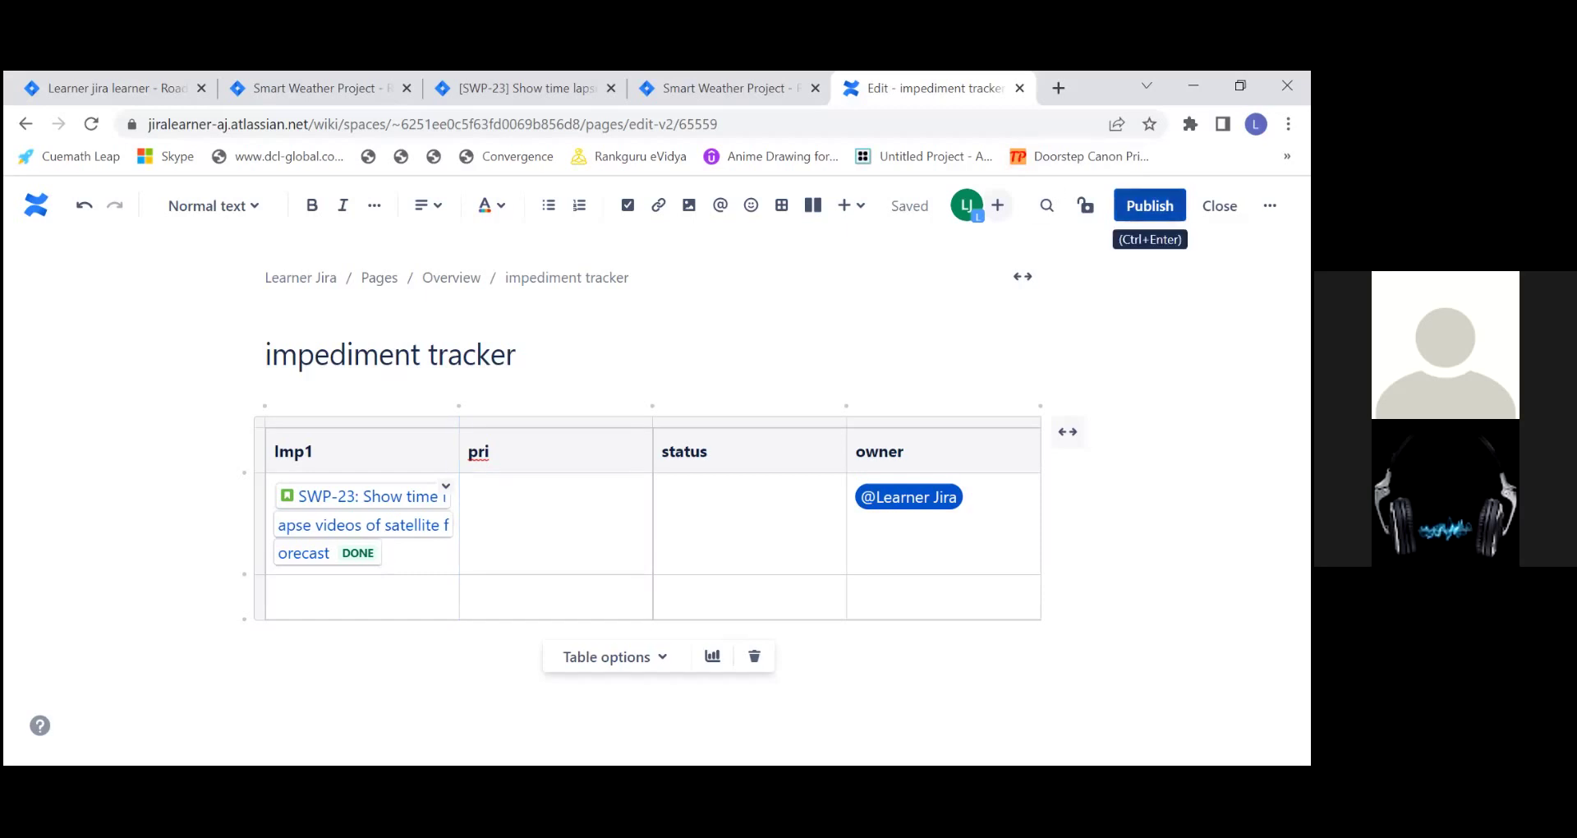
- Publish the new page version containing the SWP-23 card and owner mention
left_click(1150, 205)
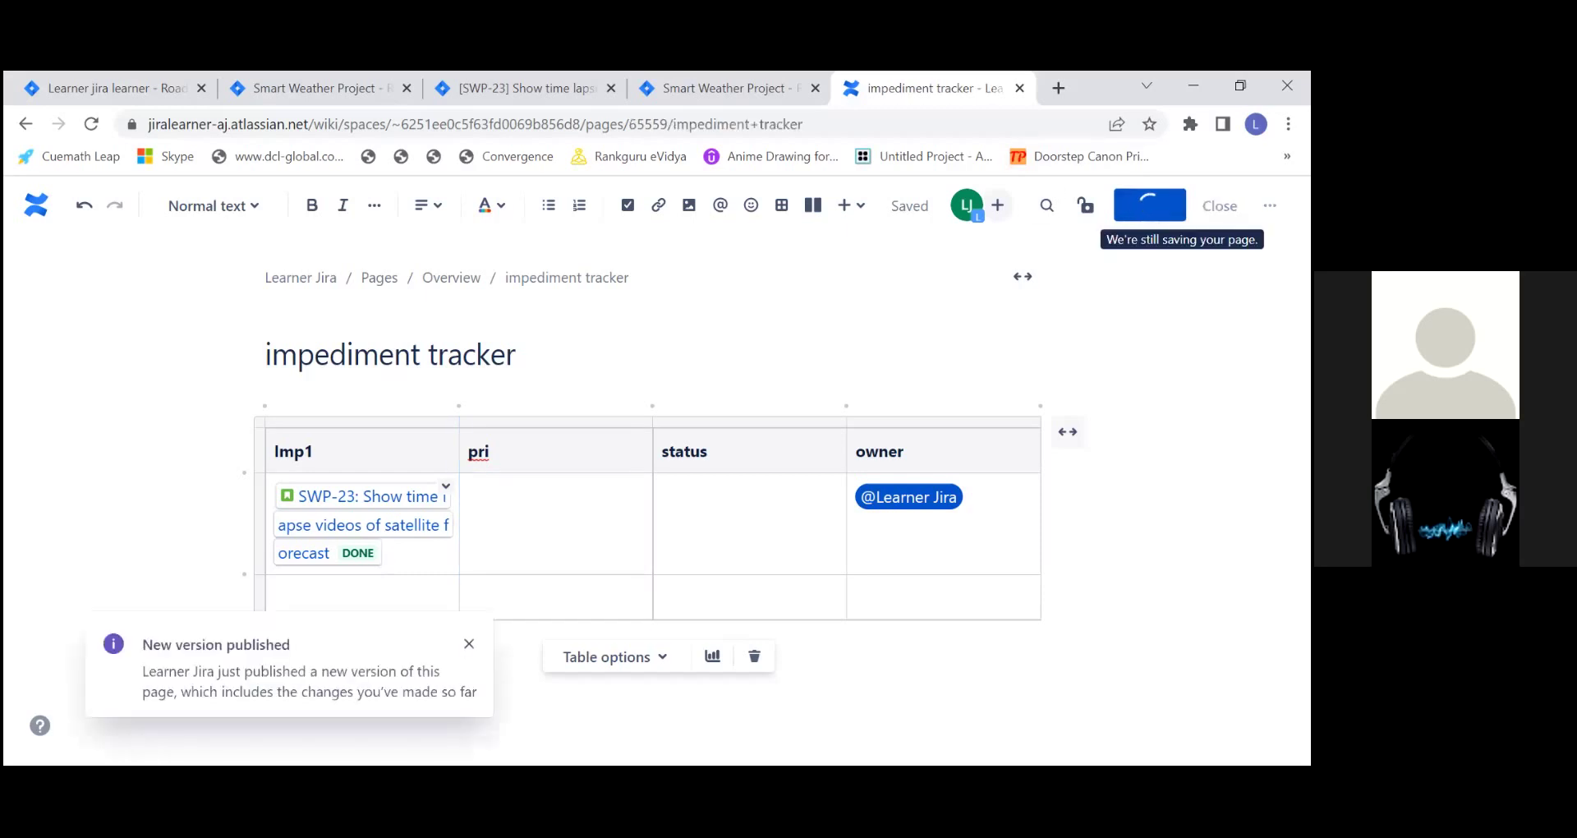